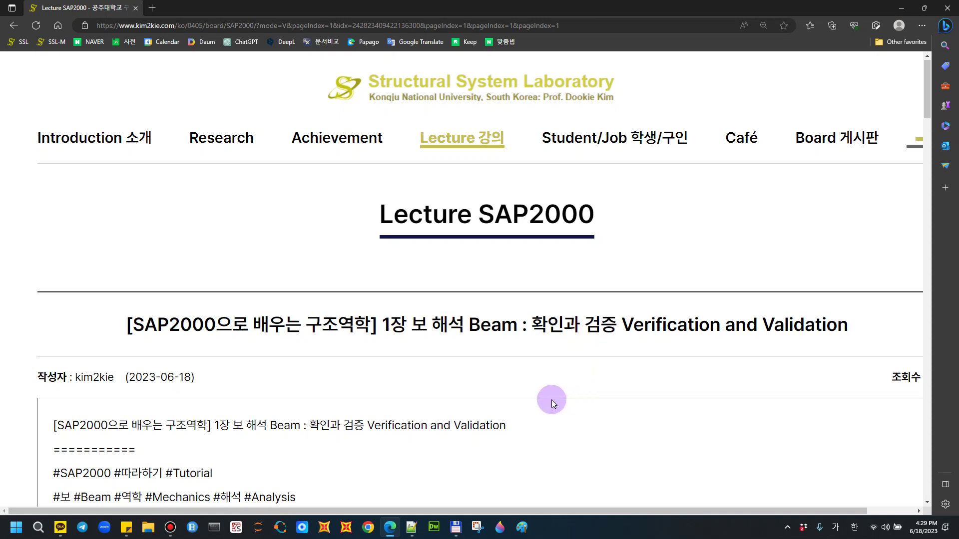
Read the lecture post's terminology, the forklift rebar problem statement and the rebar label photo.
{"action": "scroll", "coordinate": [551, 401], "scroll_direction": "down", "scroll_amount": 3}
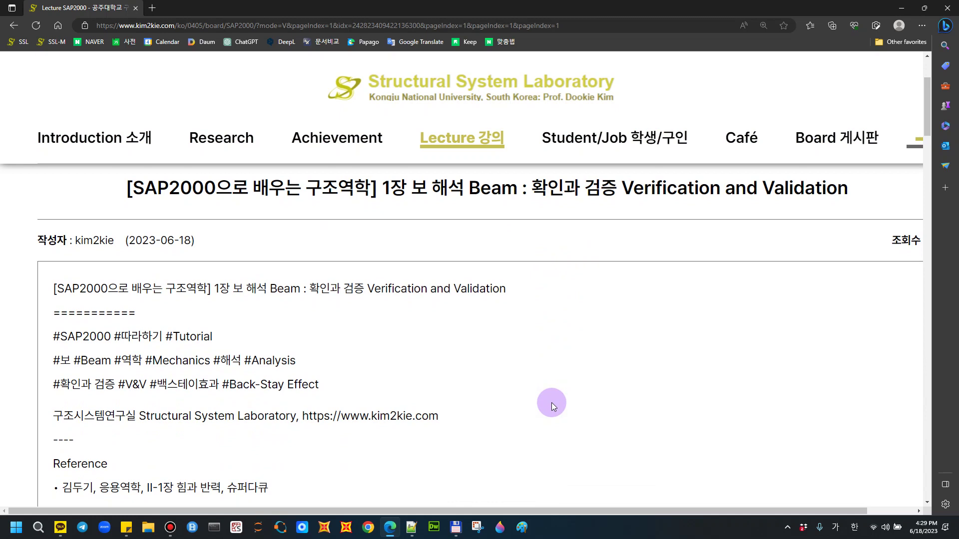
{"action": "scroll", "coordinate": [551, 402], "scroll_direction": "down", "scroll_amount": 4}
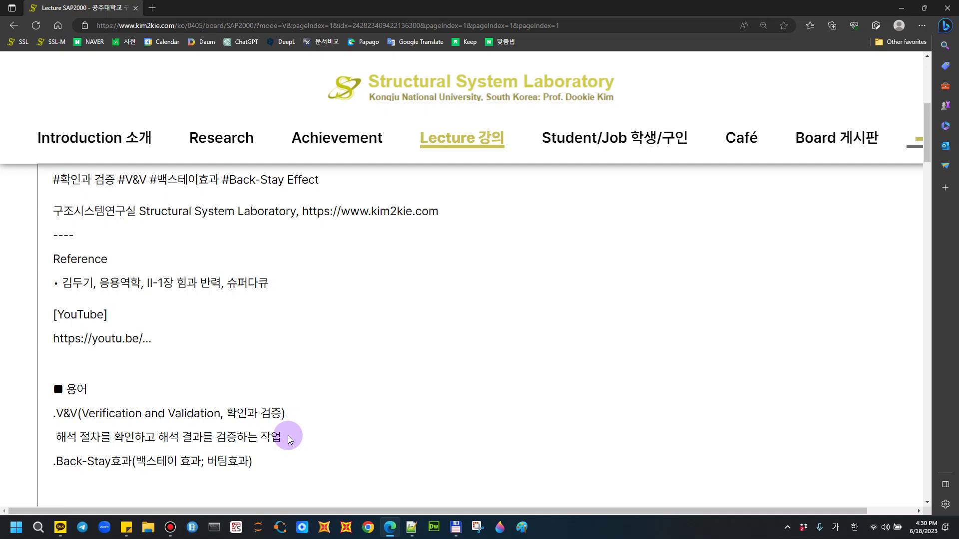
{"action": "scroll", "coordinate": [288, 435], "scroll_direction": "down", "scroll_amount": 7}
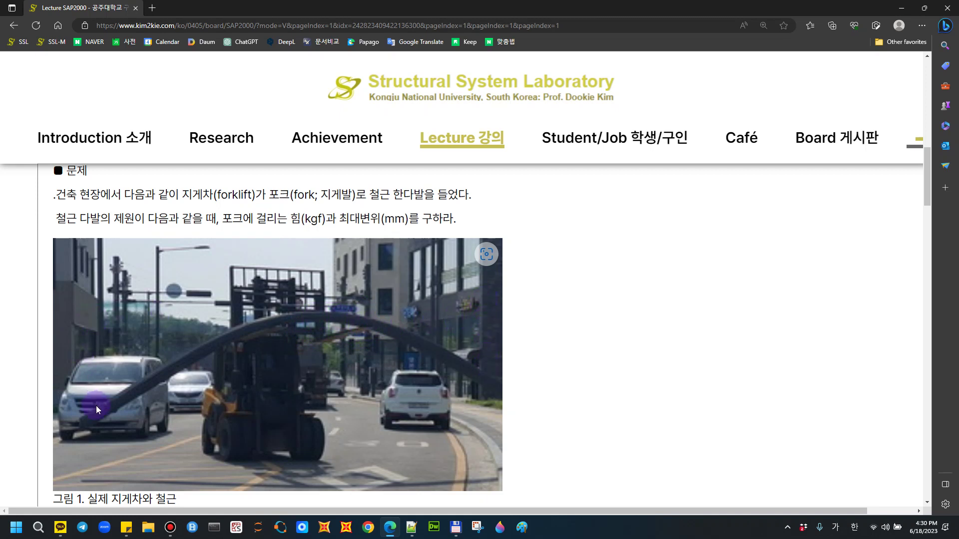
{"action": "scroll", "coordinate": [160, 402], "scroll_direction": "up", "scroll_amount": 3}
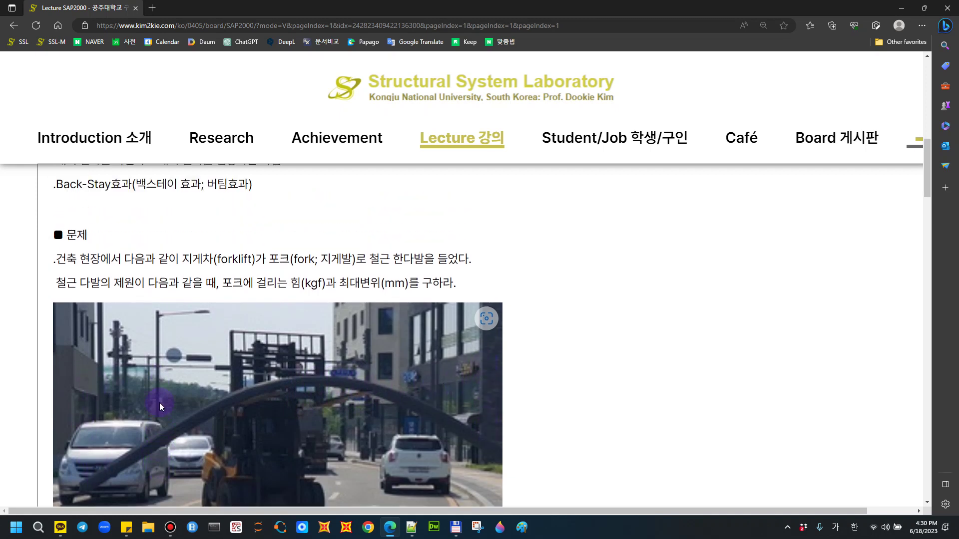
{"action": "scroll", "coordinate": [245, 442], "scroll_direction": "down", "scroll_amount": 3}
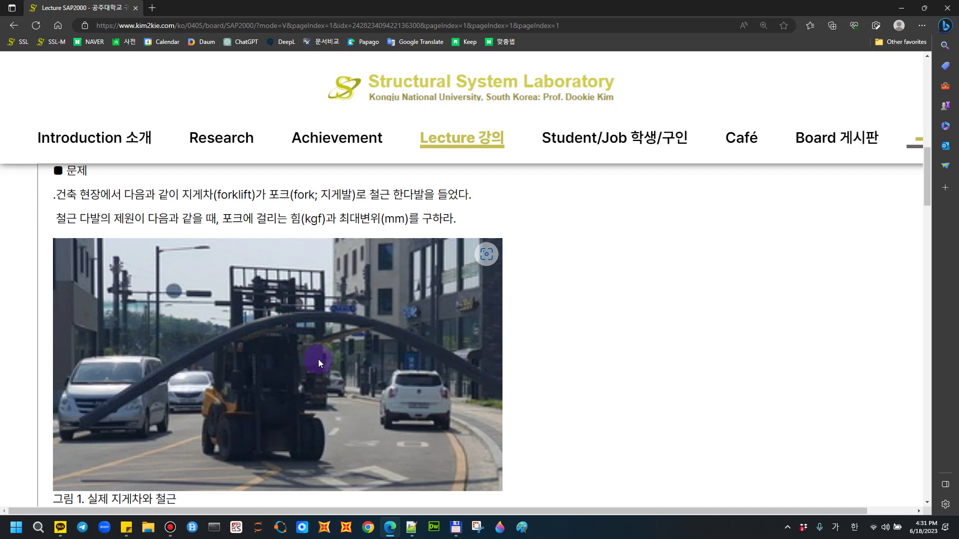
{"action": "scroll", "coordinate": [319, 363], "scroll_direction": "up", "scroll_amount": 3}
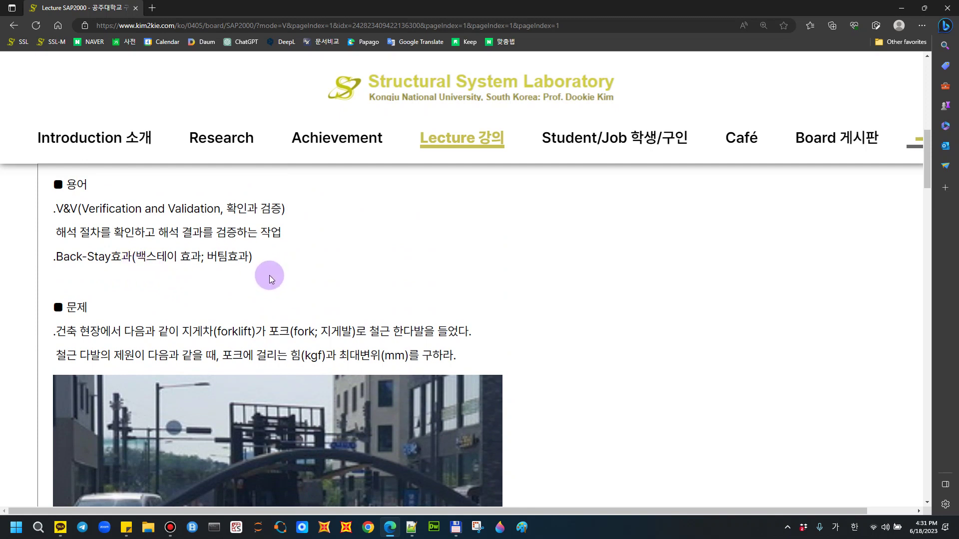
{"action": "scroll", "coordinate": [268, 275], "scroll_direction": "down", "scroll_amount": 8}
{"action": "scroll", "coordinate": [272, 285], "scroll_direction": "down", "scroll_amount": 1}
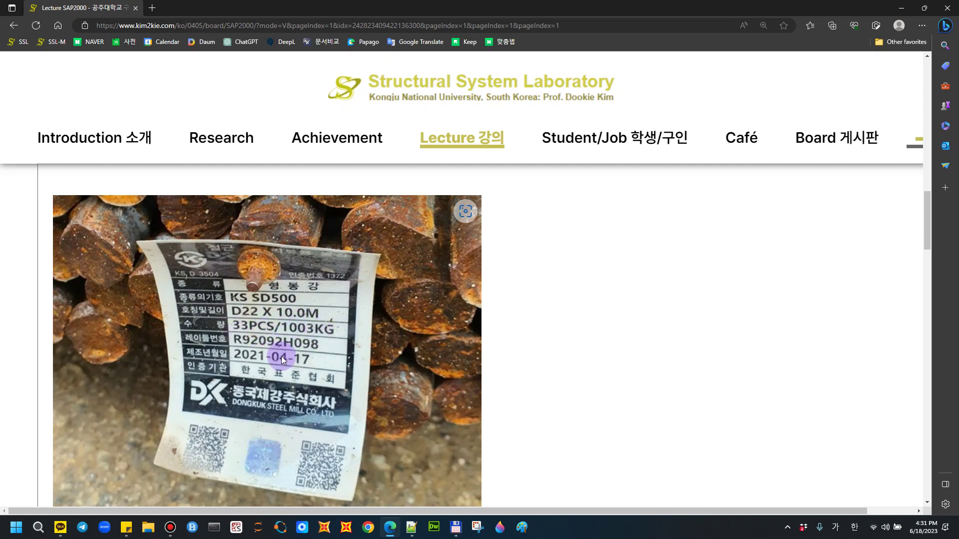
{"action": "scroll", "coordinate": [282, 367], "scroll_direction": "down", "scroll_amount": 5}
{"action": "scroll", "coordinate": [283, 373], "scroll_direction": "down", "scroll_amount": 1}
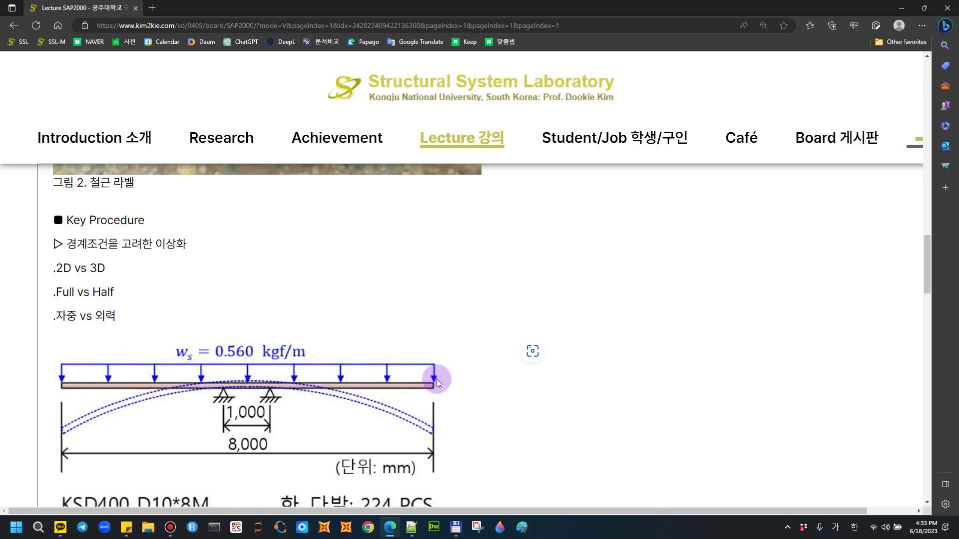
Examine the lecture post's beam idealisation, refined mesh, and the displacement, reaction, moment and shear results.
{"action": "scroll", "coordinate": [232, 346], "scroll_direction": "down", "scroll_amount": 3}
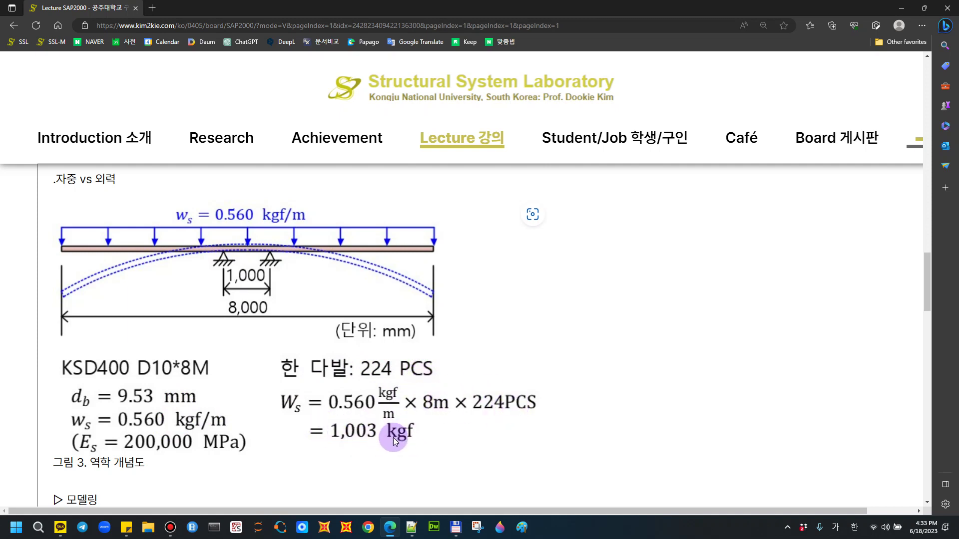
{"action": "scroll", "coordinate": [394, 438], "scroll_direction": "down", "scroll_amount": 5}
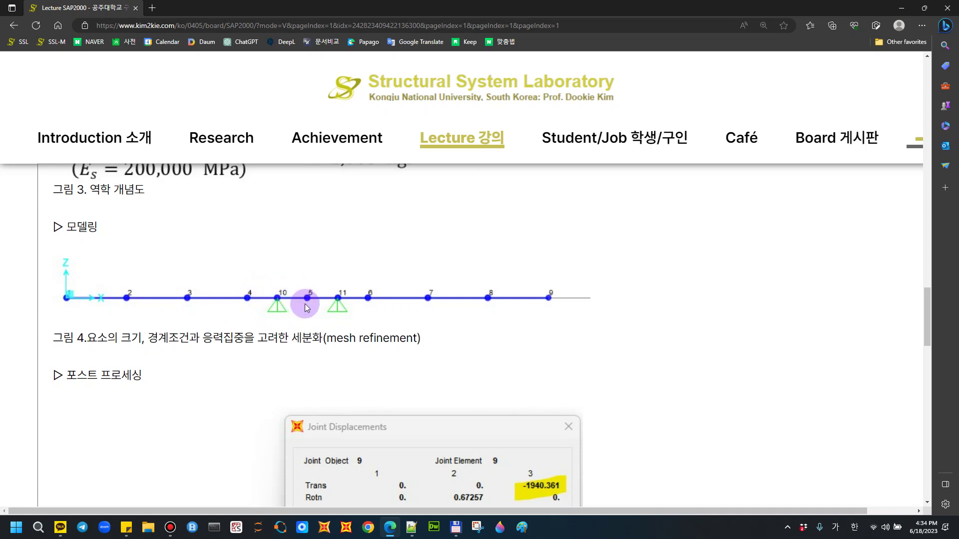
{"action": "scroll", "coordinate": [412, 321], "scroll_direction": "down", "scroll_amount": 4}
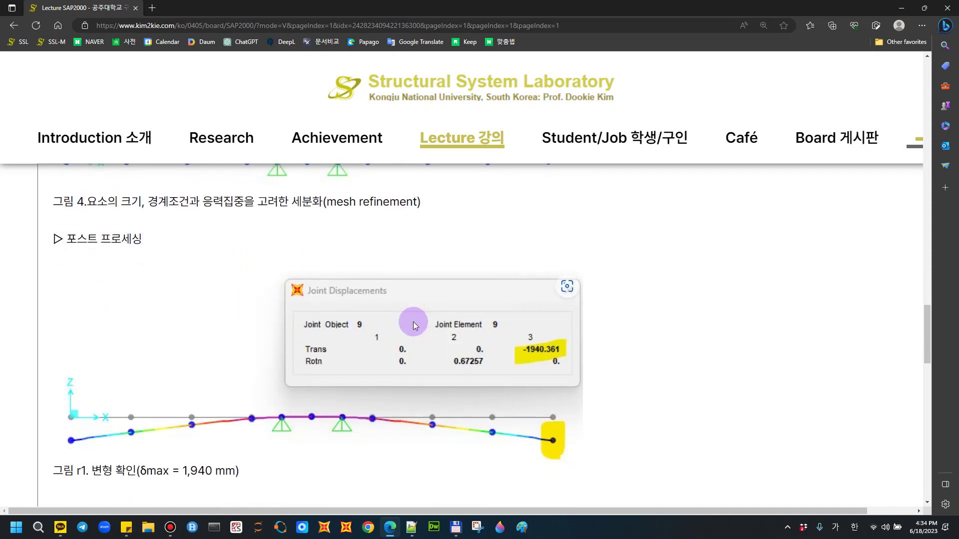
{"action": "scroll", "coordinate": [404, 328], "scroll_direction": "up", "scroll_amount": 1}
{"action": "scroll", "coordinate": [553, 443], "scroll_direction": "down", "scroll_amount": 4}
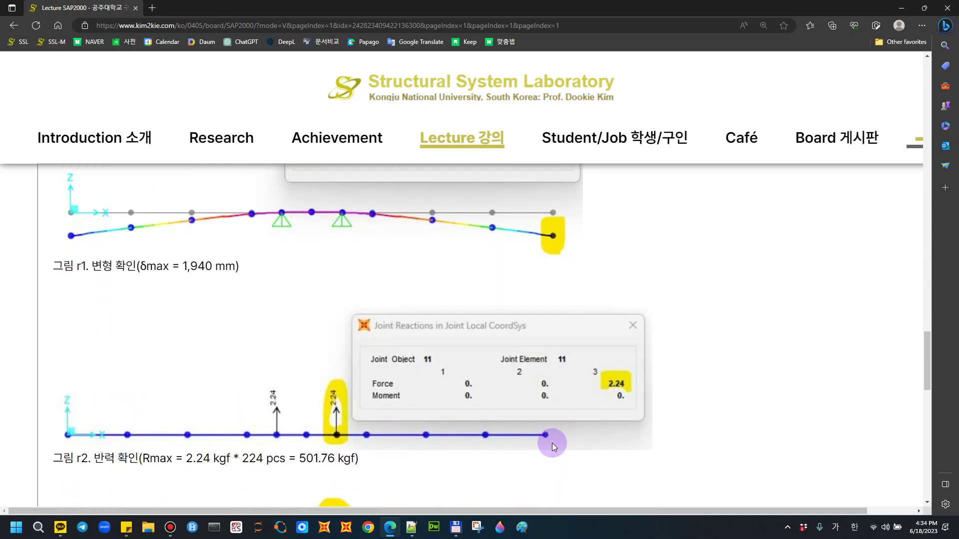
{"action": "scroll", "coordinate": [351, 423], "scroll_direction": "down", "scroll_amount": 1}
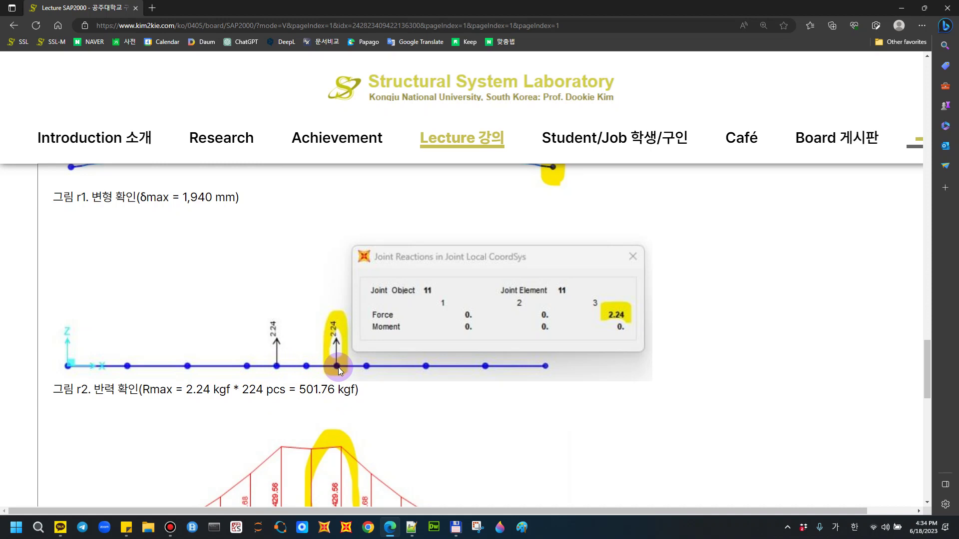
{"action": "scroll", "coordinate": [336, 370], "scroll_direction": "down", "scroll_amount": 4}
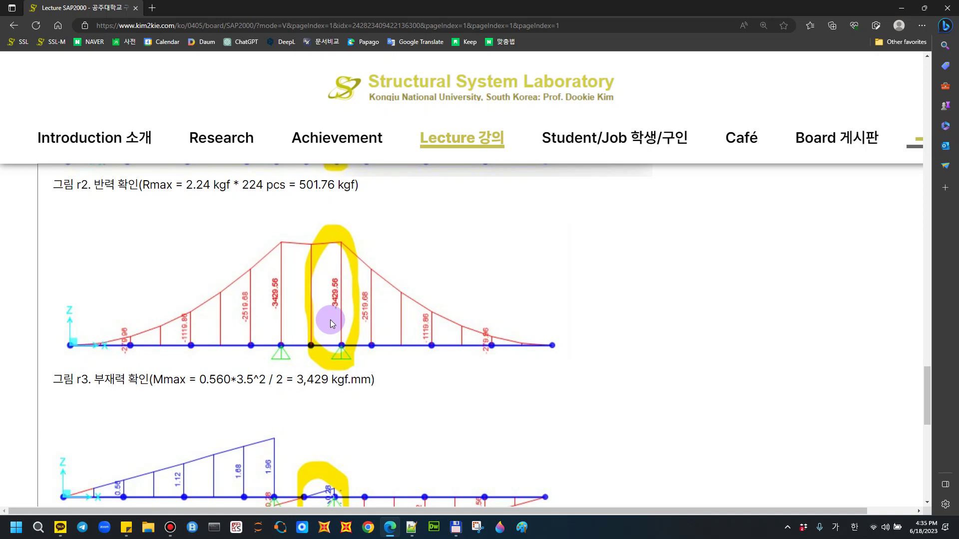
{"action": "scroll", "coordinate": [340, 378], "scroll_direction": "down", "scroll_amount": 2}
{"action": "scroll", "coordinate": [338, 378], "scroll_direction": "down", "scroll_amount": 2}
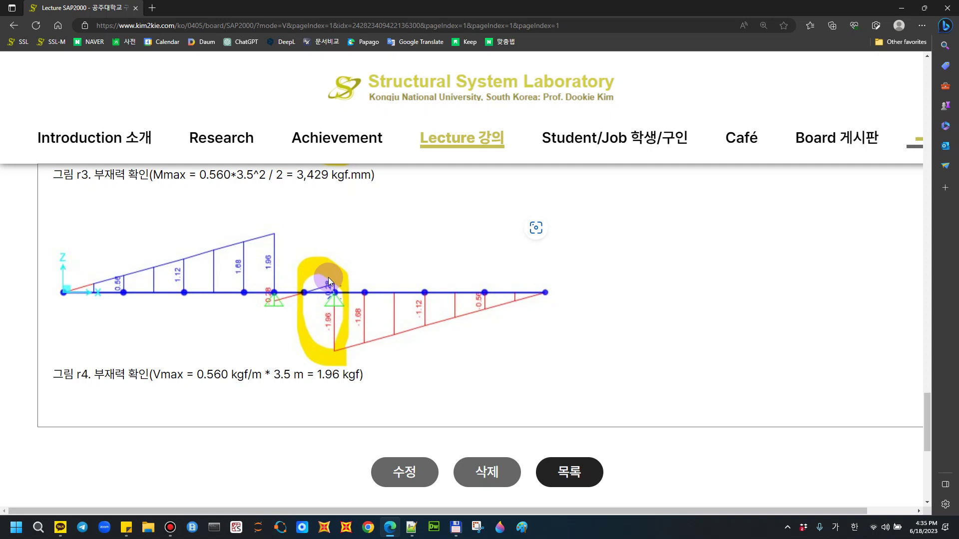
{"action": "scroll", "coordinate": [320, 305], "scroll_direction": "up", "scroll_amount": 3}
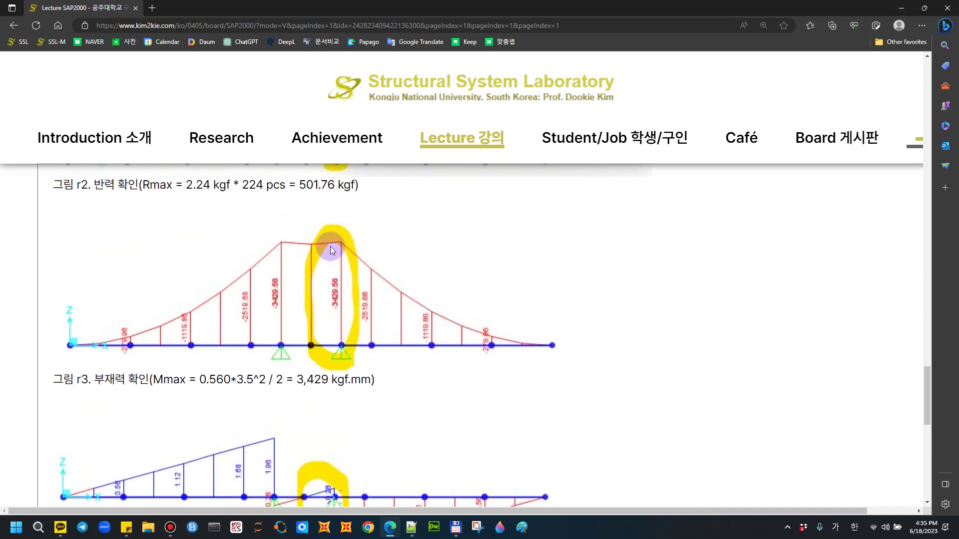
{"action": "scroll", "coordinate": [322, 319], "scroll_direction": "down", "scroll_amount": 3}
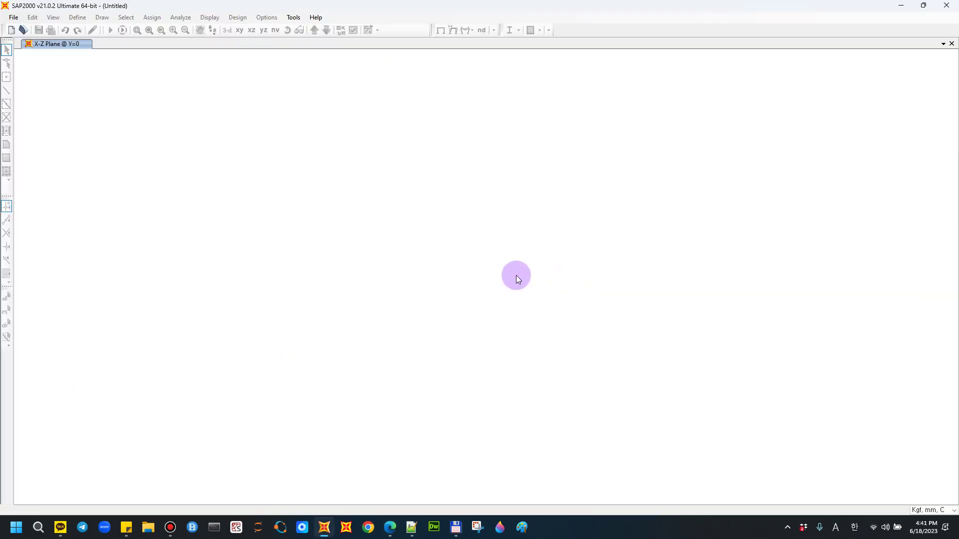
Start a grid-only SAP2000 model in Kgf, mm, C units with 9 X, 2 Y and 2 Z grid lines.
{"action": "left_click", "coordinate": [13, 18]}
{"action": "left_click", "coordinate": [31, 31]}
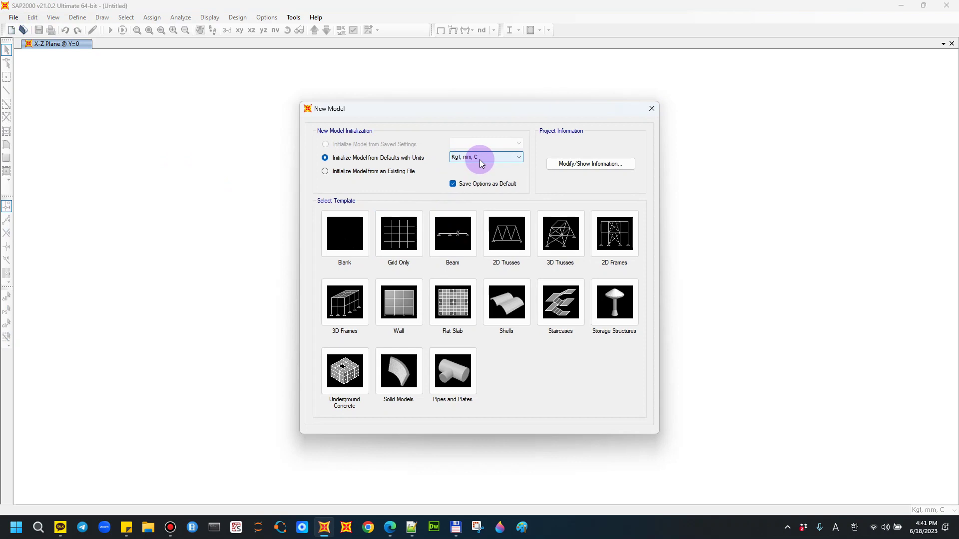
{"action": "left_click", "coordinate": [402, 248]}
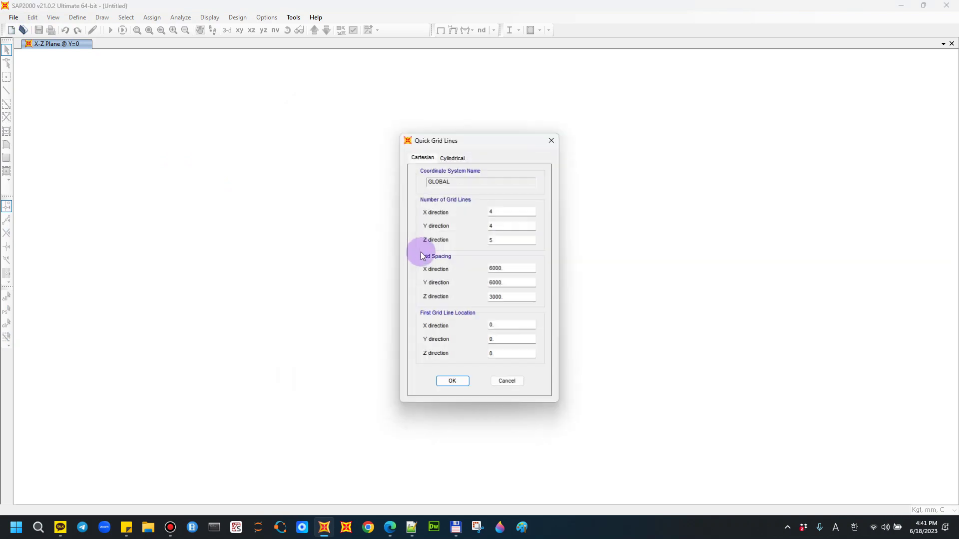
{"action": "left_click_drag", "start_coordinate": [500, 212], "coordinate": [476, 212]}
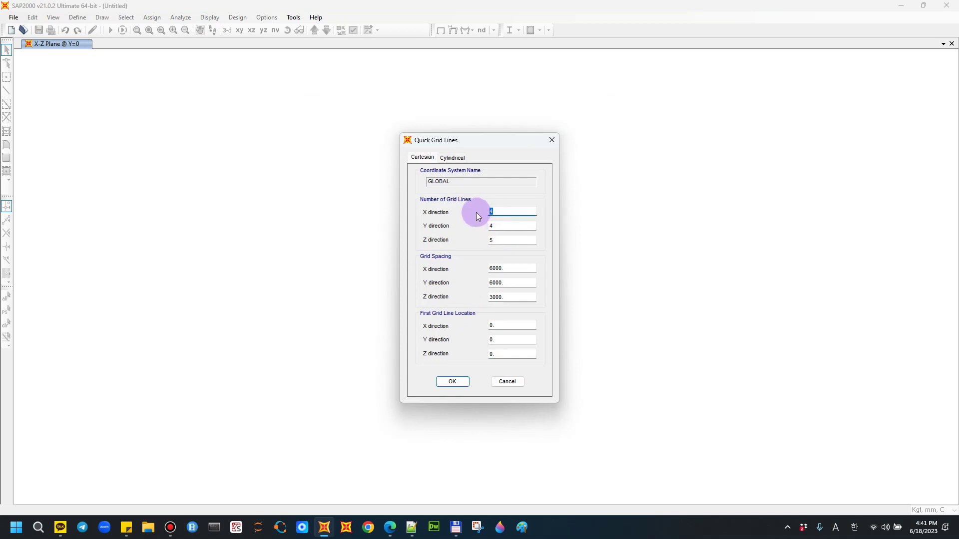
{"action": "type", "text": "9"}
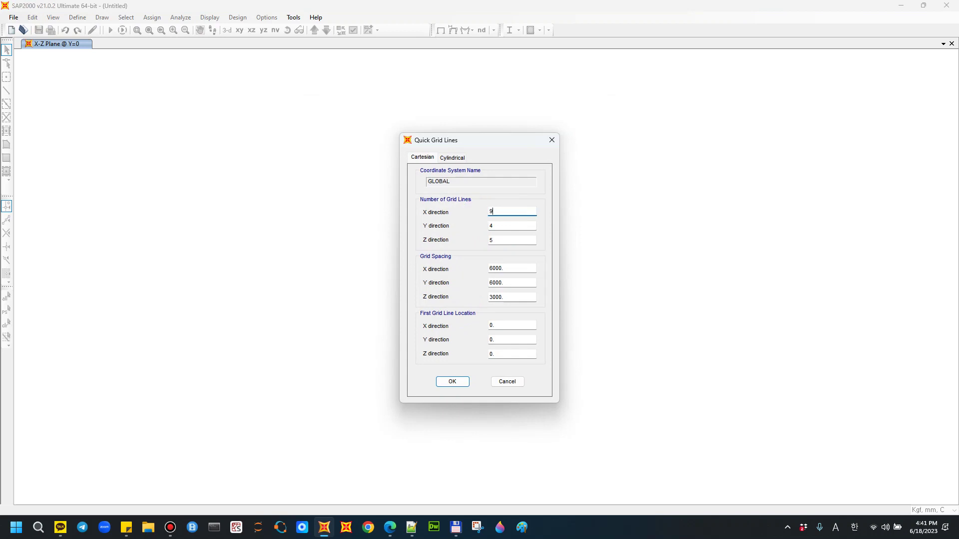
{"action": "double_click", "coordinate": [492, 226]}
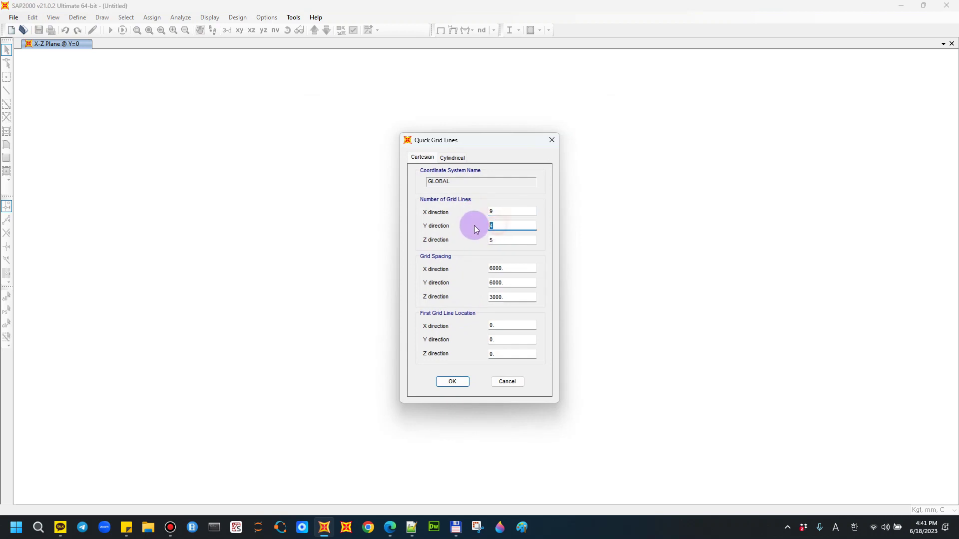
{"action": "type", "text": "1"}
{"action": "left_click_drag", "start_coordinate": [495, 226], "coordinate": [473, 229]}
{"action": "type", "text": "2"}
{"action": "double_click", "coordinate": [495, 240]}
{"action": "type", "text": "2"}
Set the grid spacing to 1000 mm in the X, Y and Z directions and create the grid.
{"action": "left_click_drag", "start_coordinate": [512, 269], "coordinate": [443, 261]}
{"action": "type", "text": "1000"}
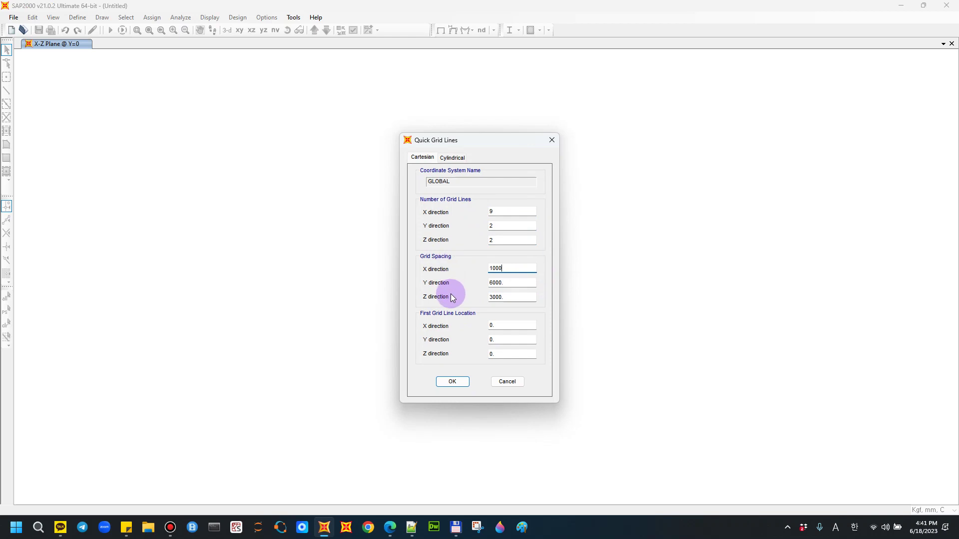
{"action": "left_click_drag", "start_coordinate": [506, 269], "coordinate": [454, 299]}
{"action": "type", "text": "1000"}
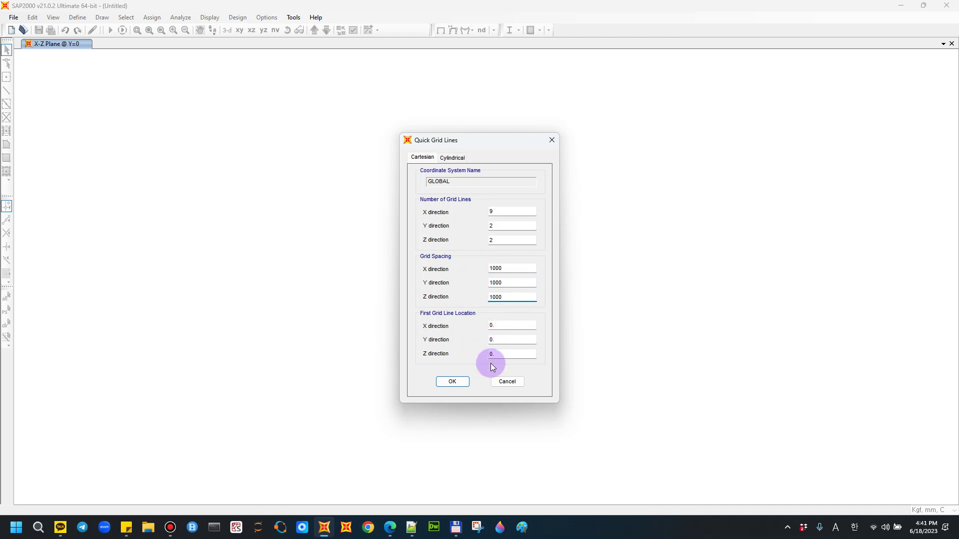
{"action": "left_click", "coordinate": [461, 382]}
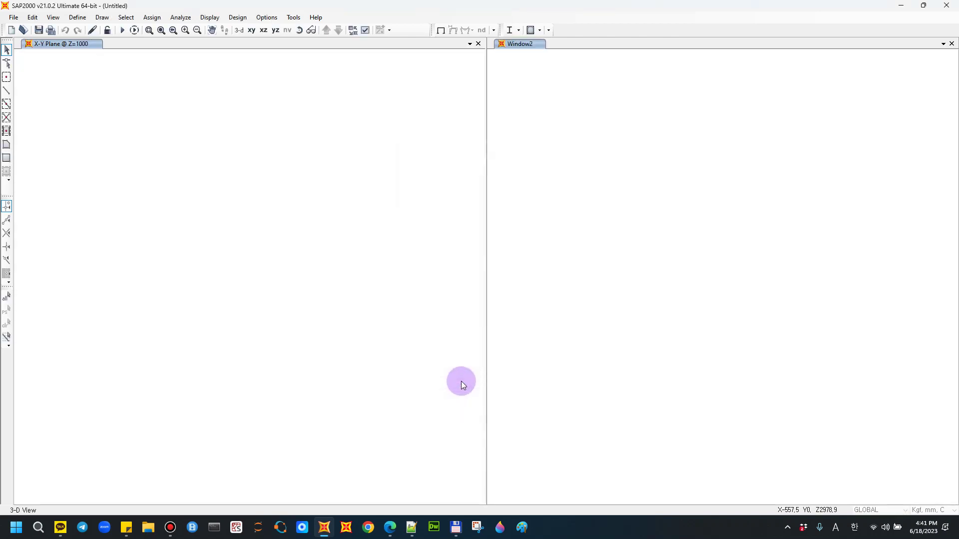
Close the second view window and set the remaining one to the X-Z plane at Y = 0.
{"action": "left_click", "coordinate": [952, 44]}
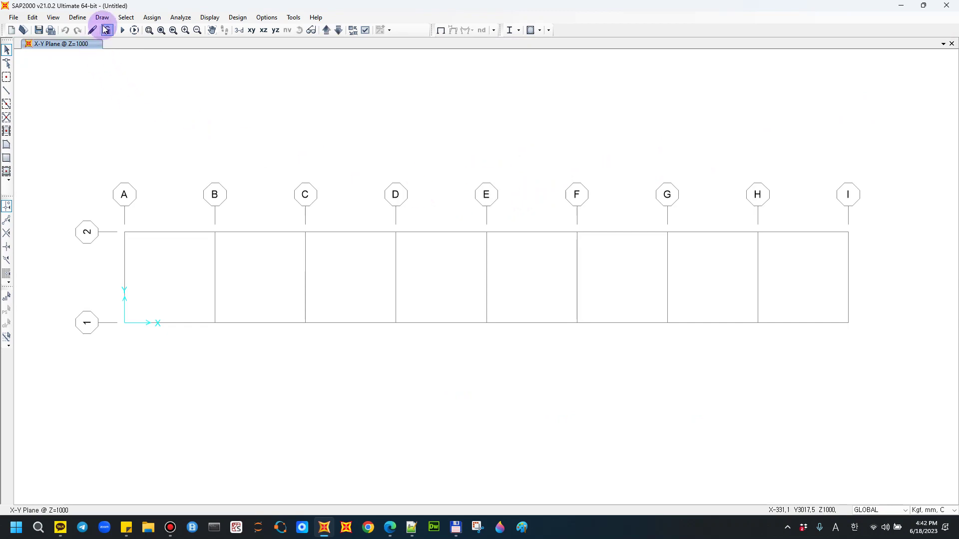
{"action": "left_click", "coordinate": [53, 18]}
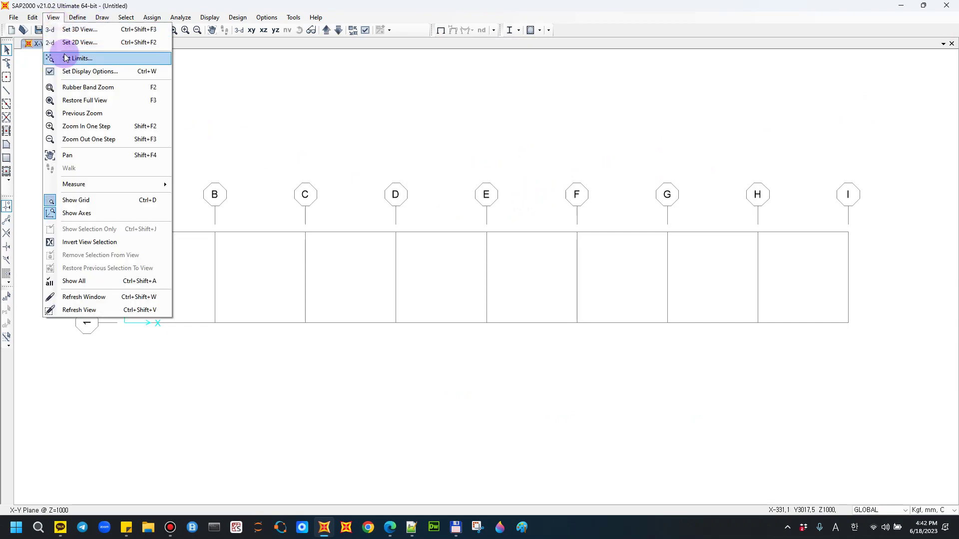
{"action": "left_click", "coordinate": [76, 43]}
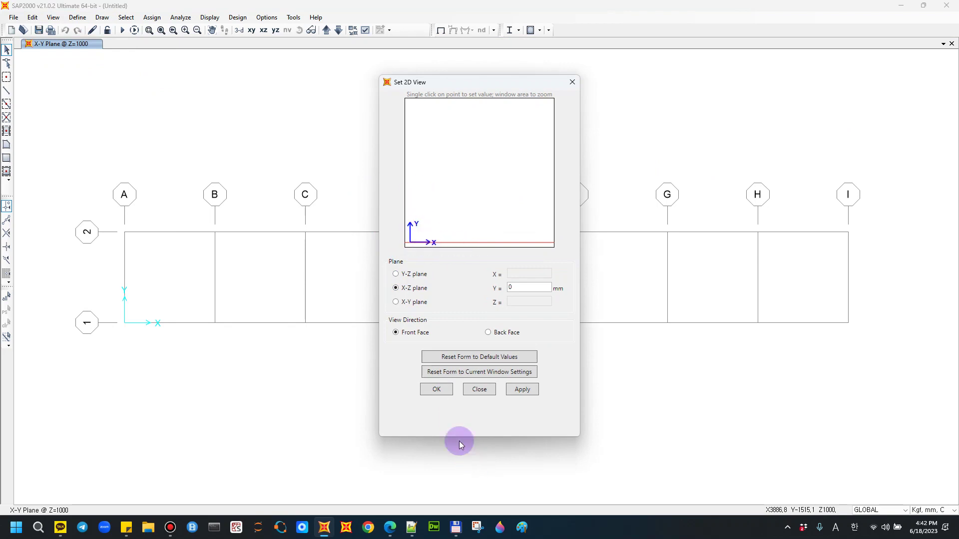
{"action": "left_click", "coordinate": [443, 390]}
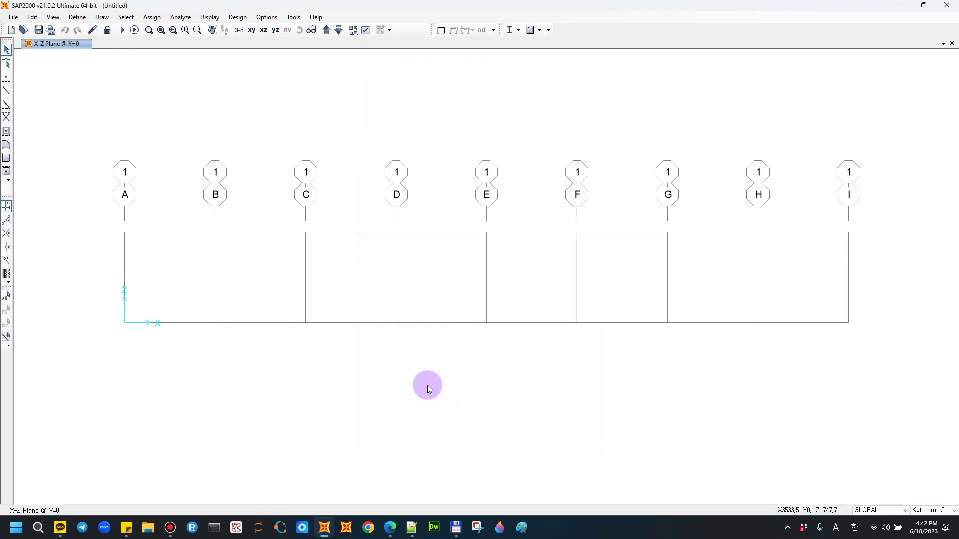
Save the model as 01_SD400 in the Run_SAP2000 folder, replacing the existing file.
{"action": "left_click", "coordinate": [14, 17]}
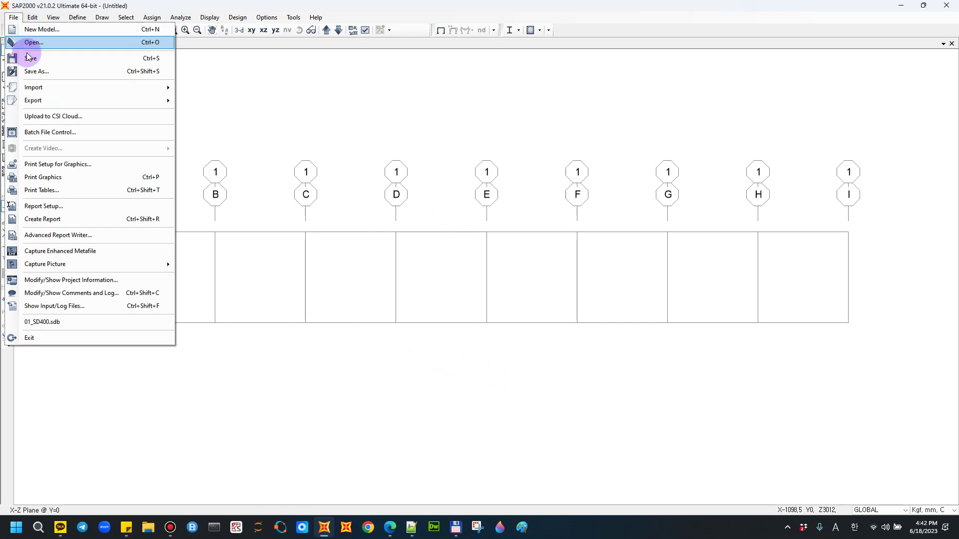
{"action": "left_click", "coordinate": [44, 72]}
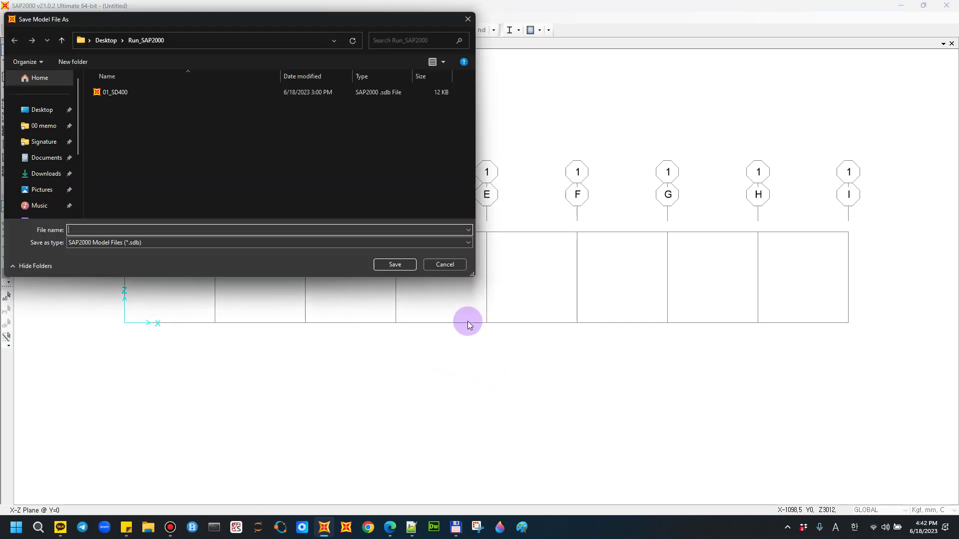
{"action": "left_click", "coordinate": [118, 95]}
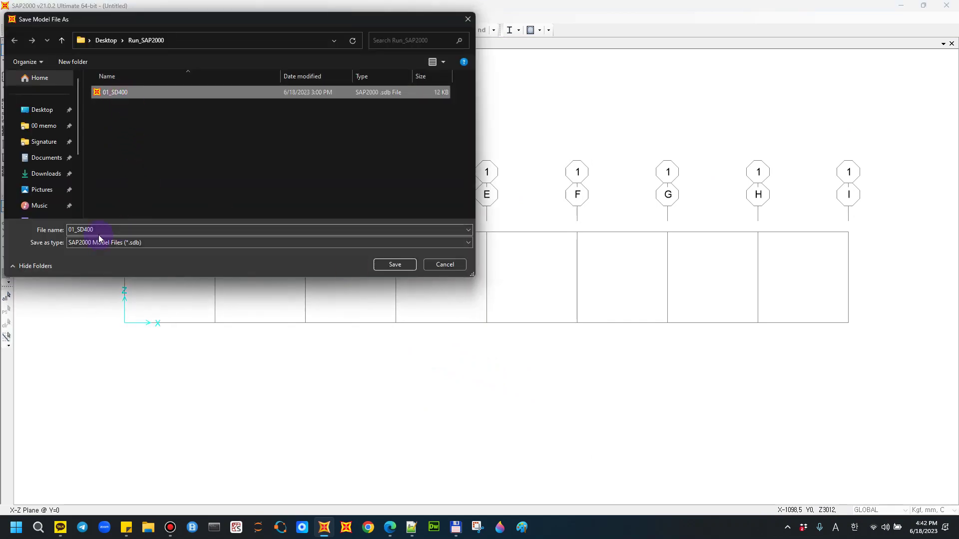
{"action": "left_click", "coordinate": [395, 265]}
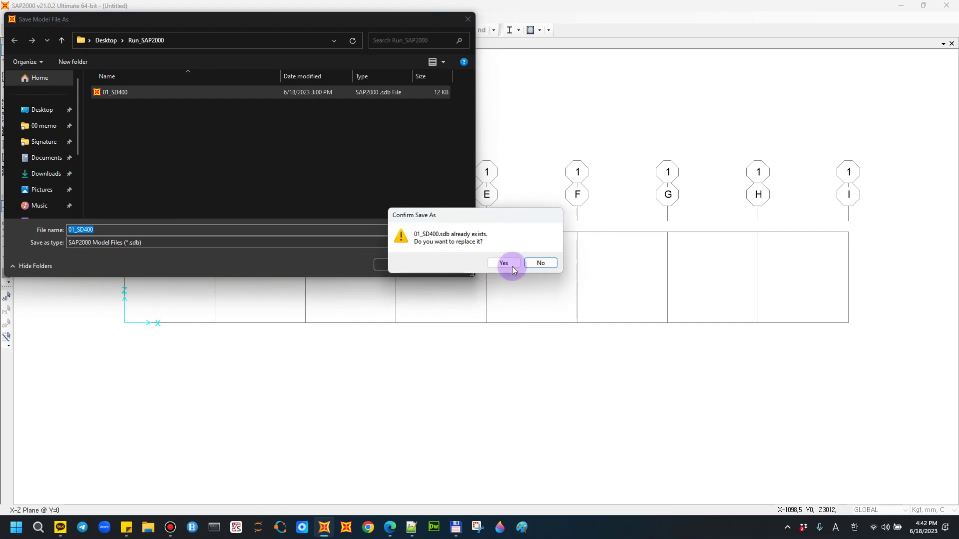
{"action": "left_click", "coordinate": [506, 264]}
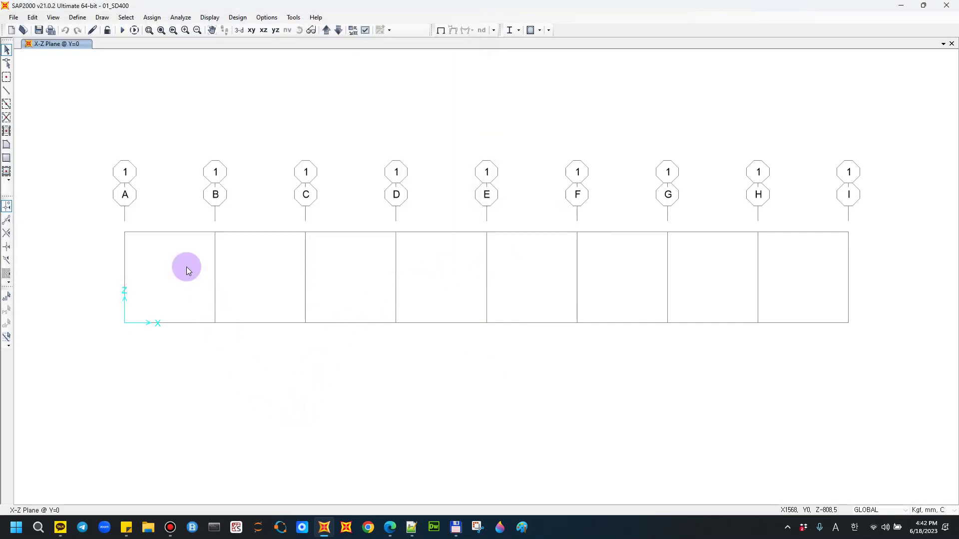
Add a new steel circular frame section and set its diameter to 9.53 mm.
{"action": "left_click", "coordinate": [78, 18]}
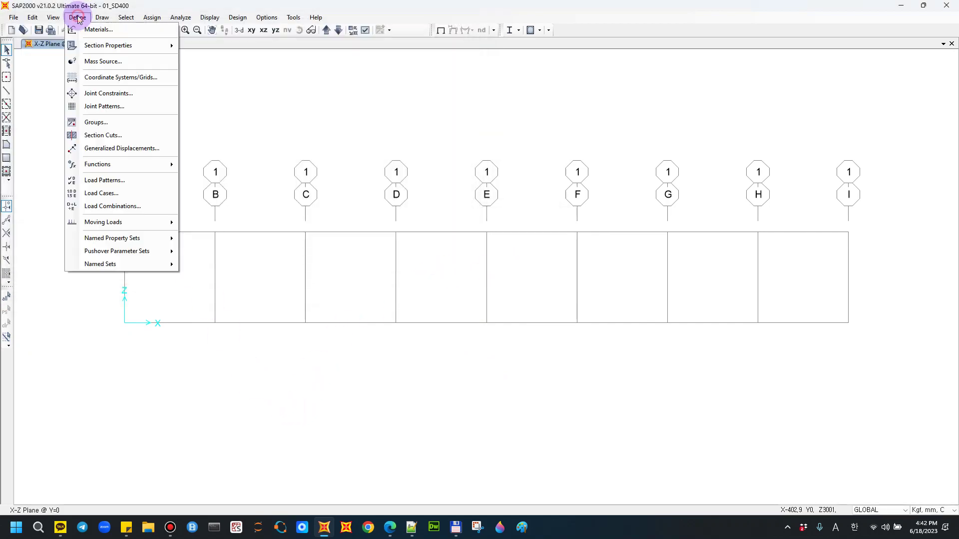
{"action": "mouse_move", "coordinate": [108, 50]}
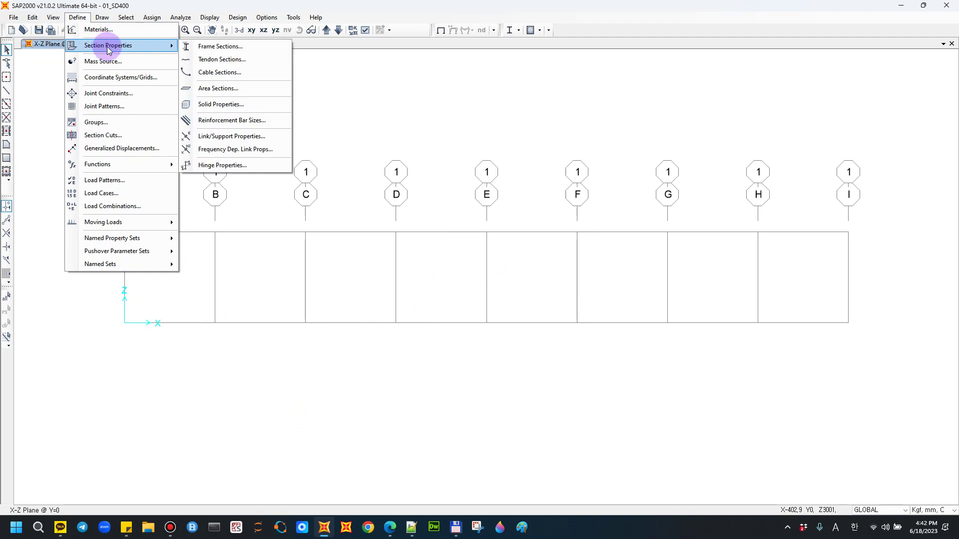
{"action": "left_click", "coordinate": [204, 49]}
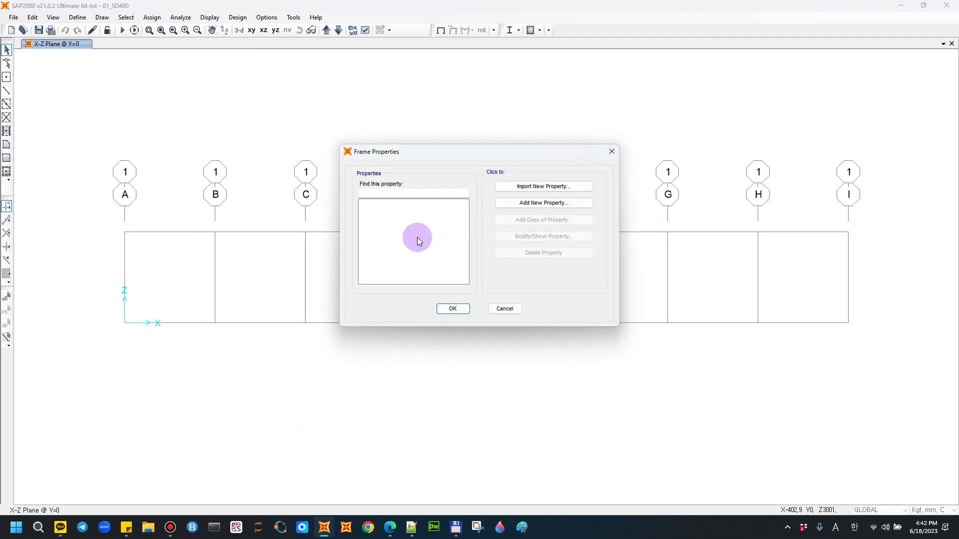
{"action": "left_click", "coordinate": [554, 203]}
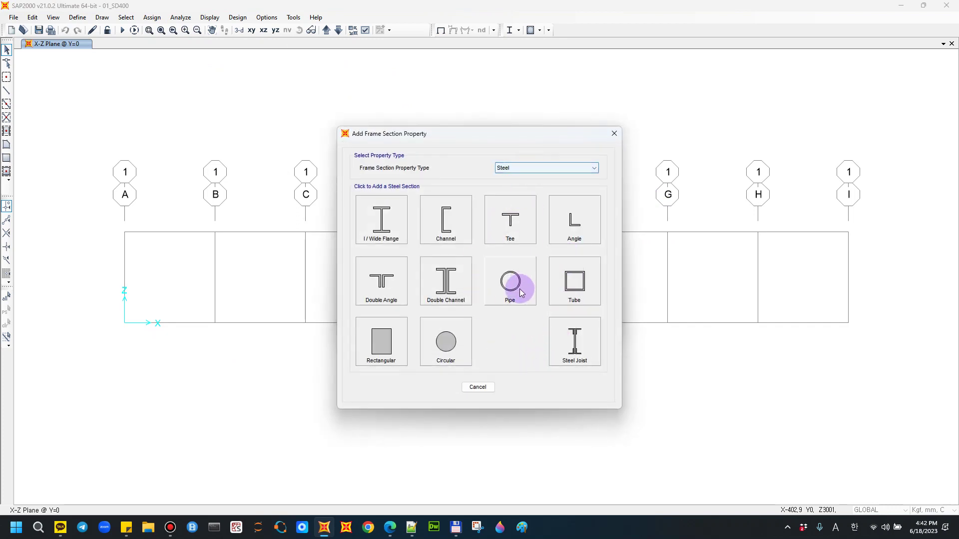
{"action": "left_click", "coordinate": [450, 347]}
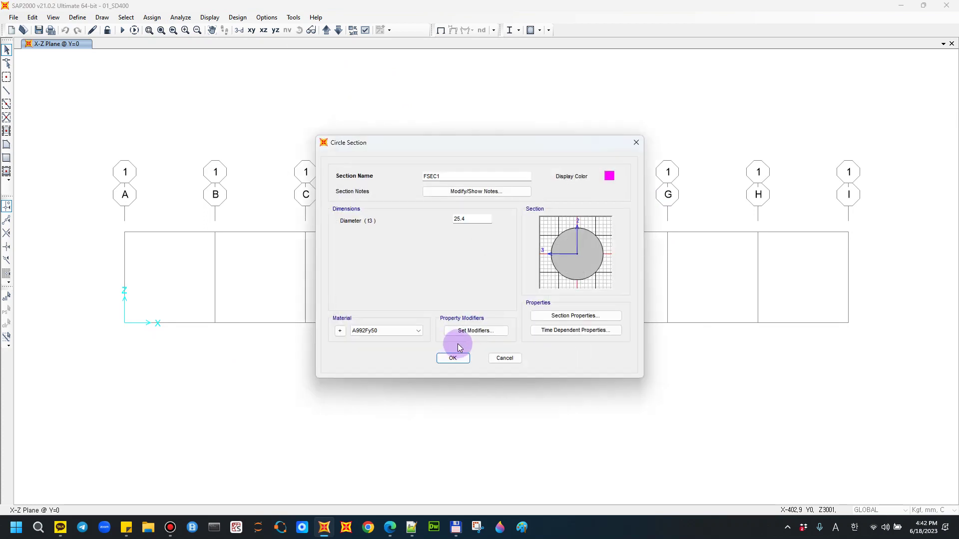
{"action": "key", "text": "Tab"}
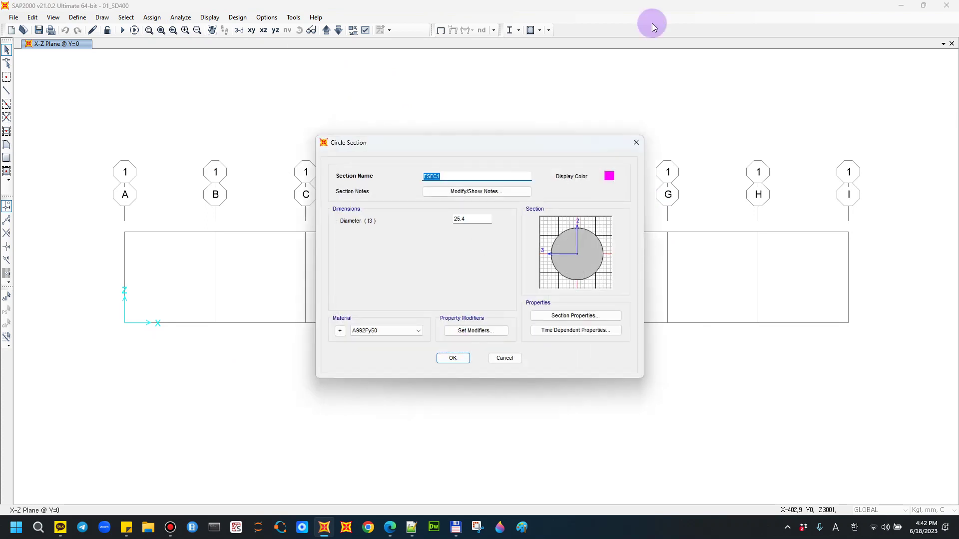
{"action": "left_click_drag", "start_coordinate": [476, 219], "coordinate": [433, 217]}
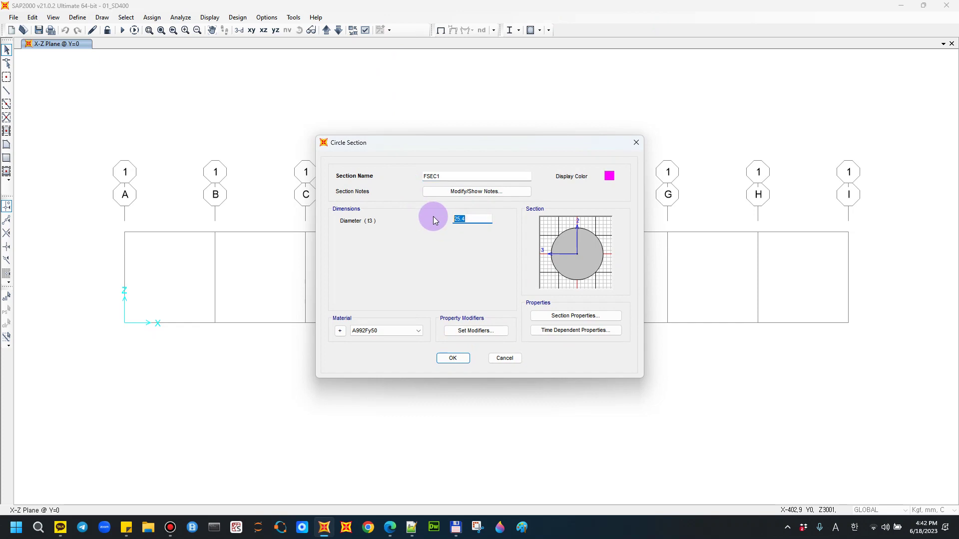
{"action": "type", "text": "9.5"}
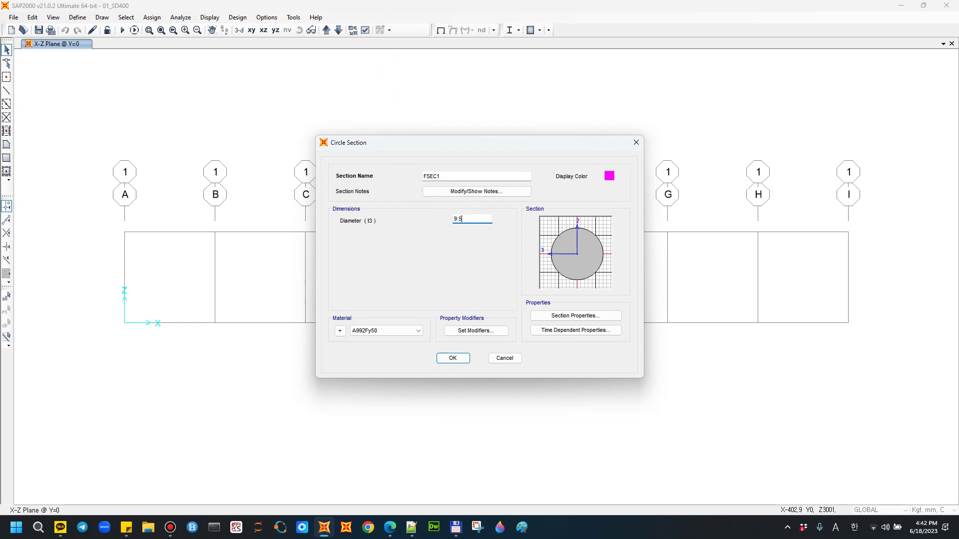
{"action": "type", "text": "3"}
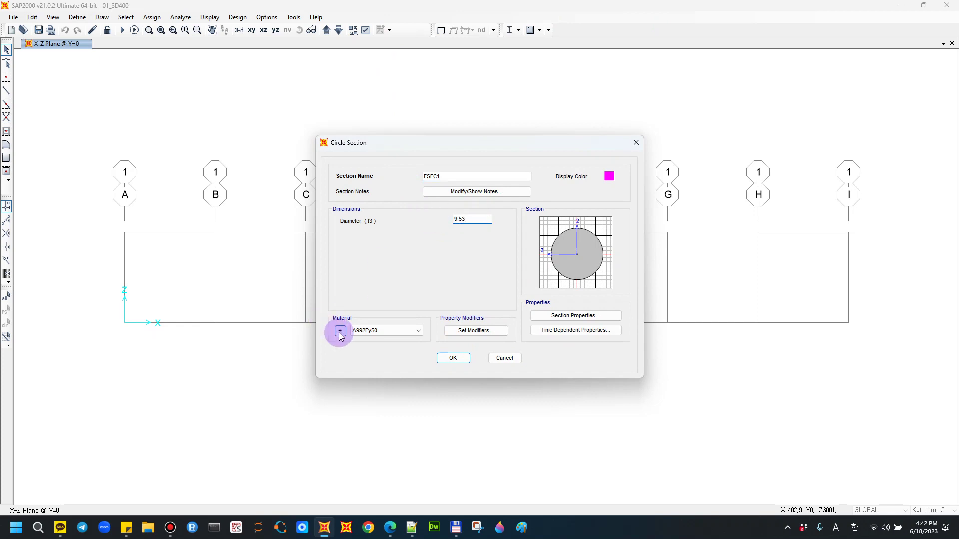
Add a Korean KBC2016 steel material of grade SM400 to the material definitions from the circle section.
{"action": "left_click", "coordinate": [340, 331]}
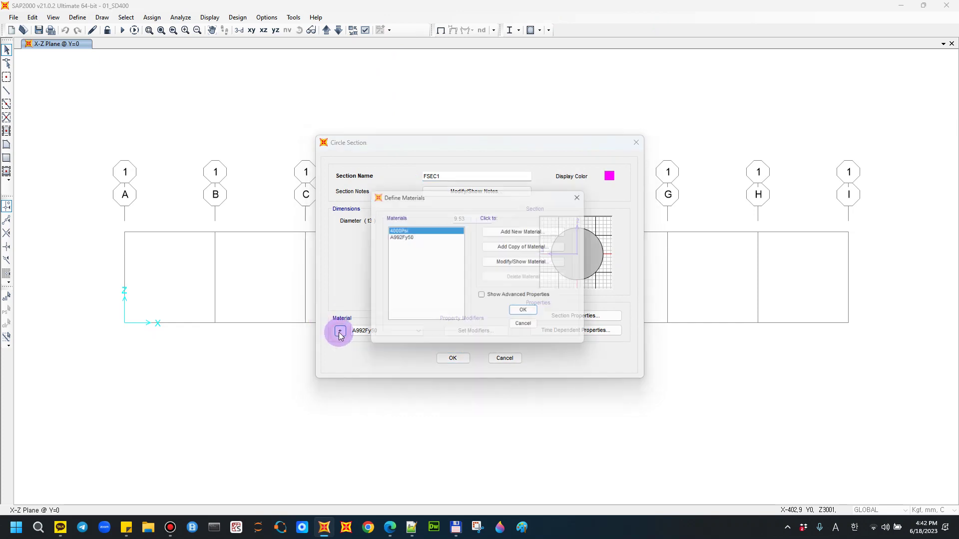
{"action": "left_click", "coordinate": [545, 230]}
{"action": "left_click", "coordinate": [495, 244]}
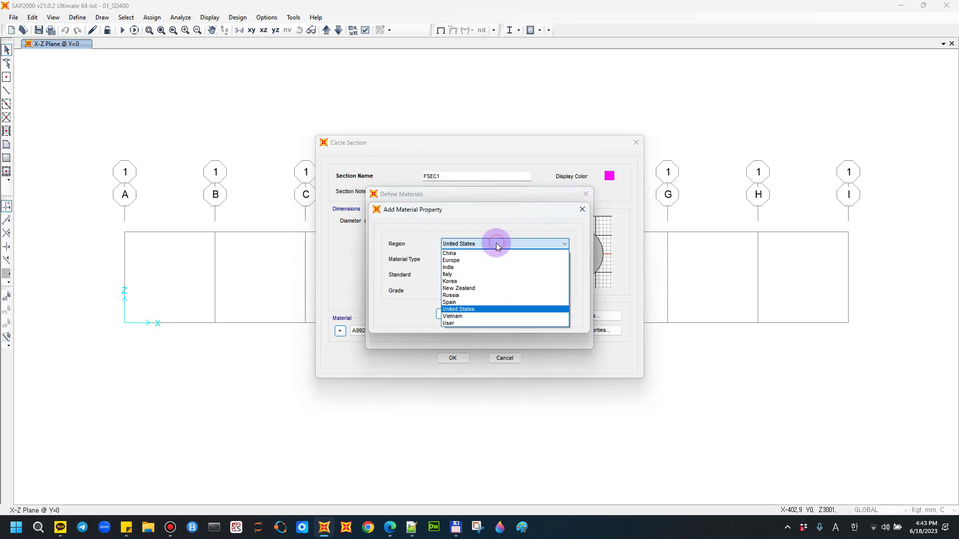
{"action": "left_click", "coordinate": [483, 277]}
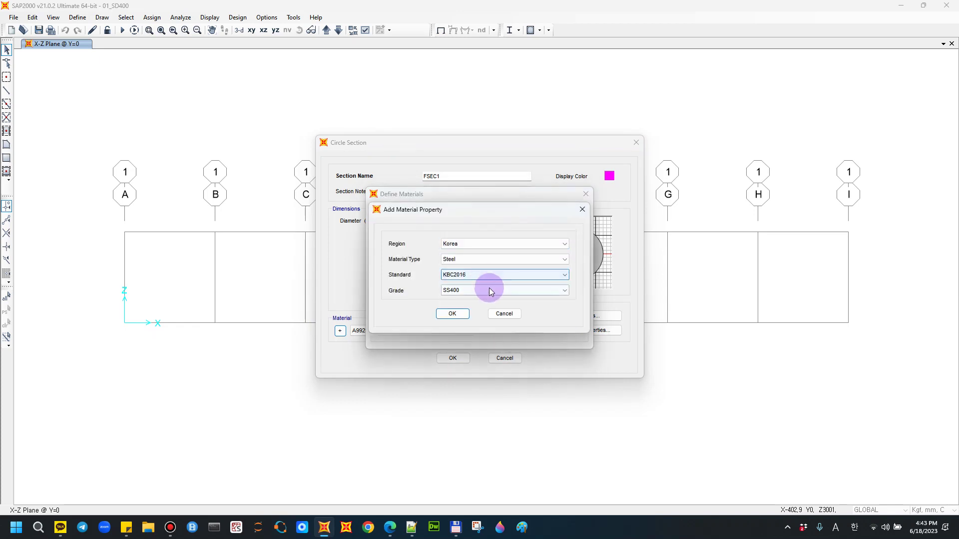
{"action": "left_click", "coordinate": [490, 291]}
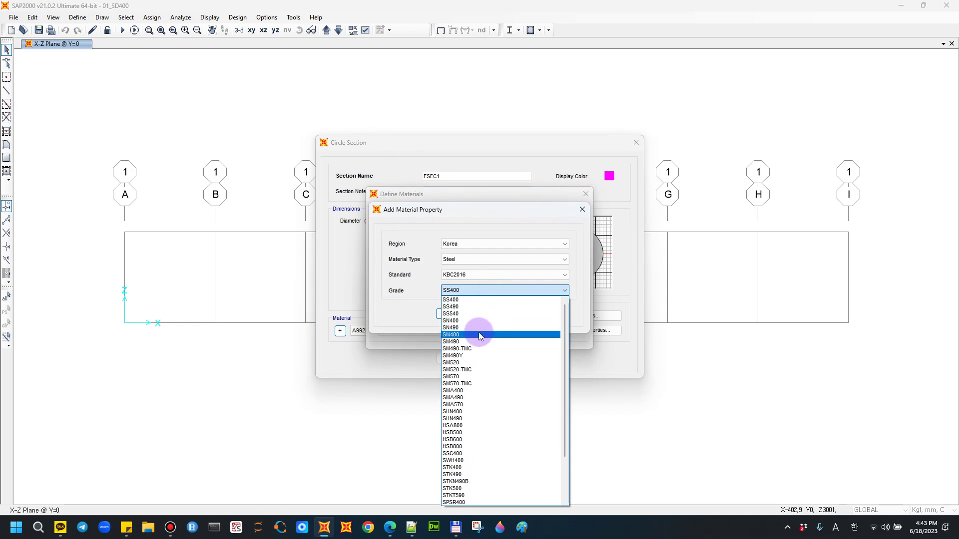
{"action": "left_click", "coordinate": [478, 334]}
{"action": "left_click", "coordinate": [458, 314]}
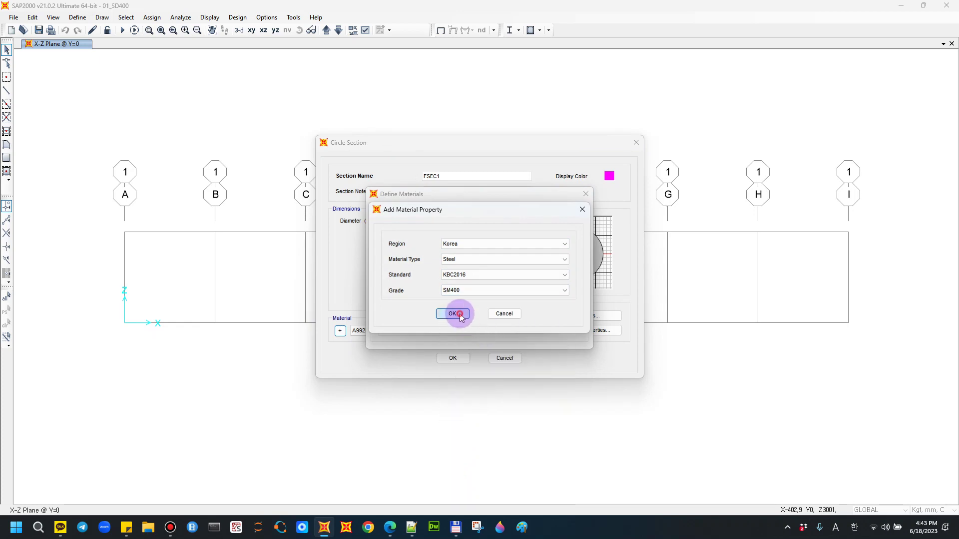
{"action": "left_click", "coordinate": [528, 315]}
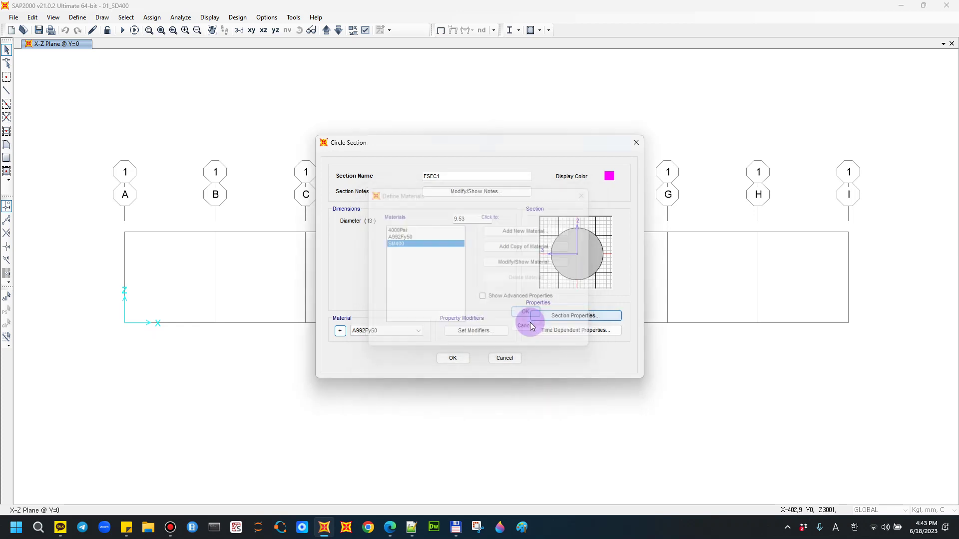
Assign material SM400 to the circle section, name it KS SD400, and accept the frame properties.
{"action": "left_click", "coordinate": [390, 339]}
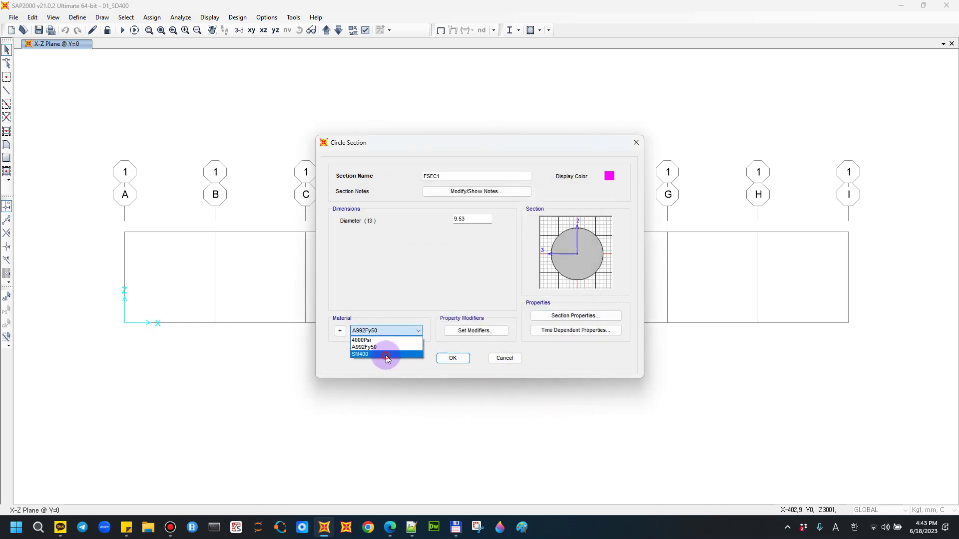
{"action": "left_click", "coordinate": [384, 355]}
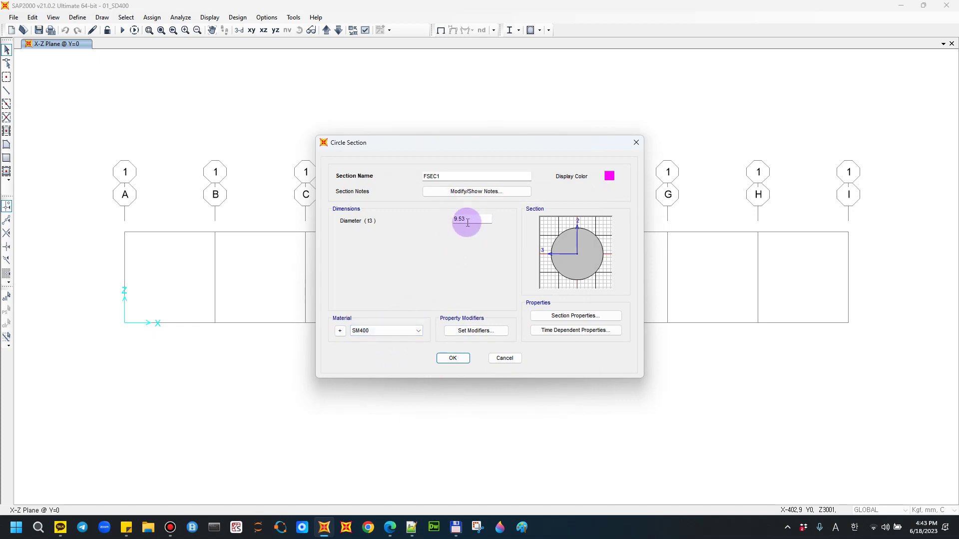
{"action": "left_click", "coordinate": [454, 360]}
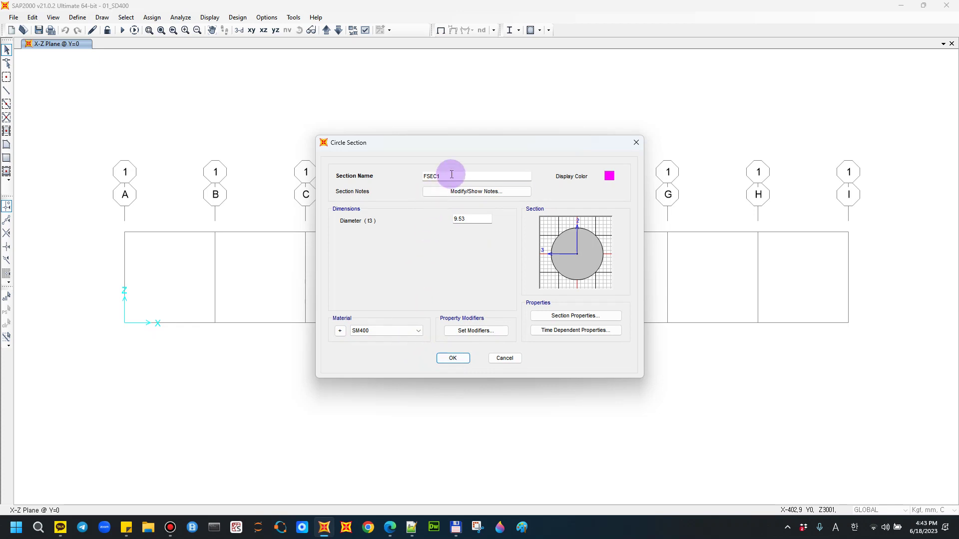
{"action": "left_click_drag", "start_coordinate": [452, 174], "coordinate": [404, 179]}
{"action": "type", "text": "KS SD400"}
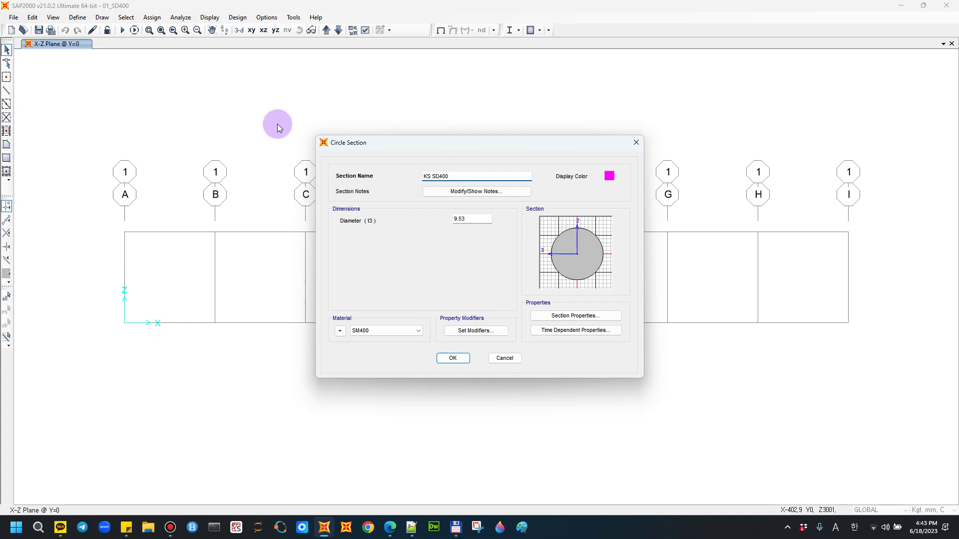
{"action": "left_click", "coordinate": [453, 358]}
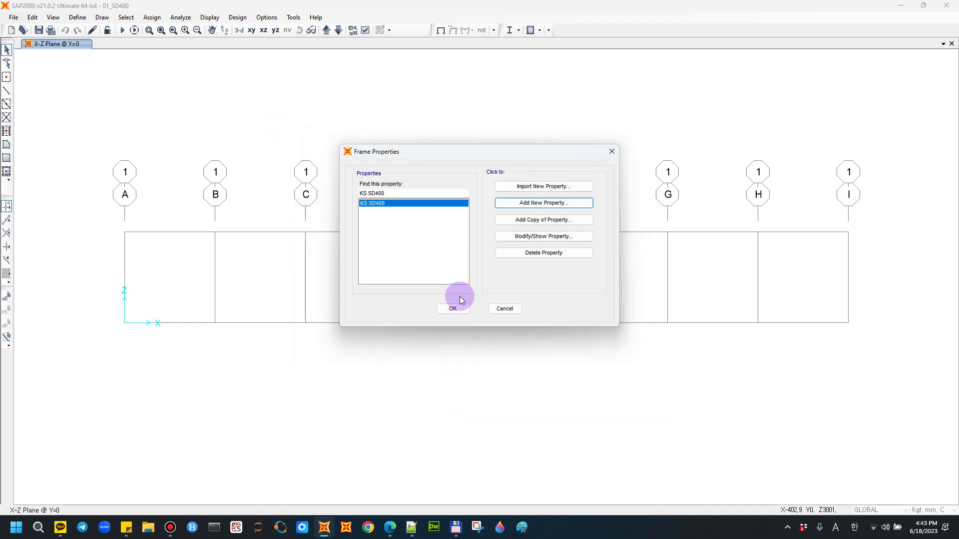
{"action": "left_click", "coordinate": [455, 307]}
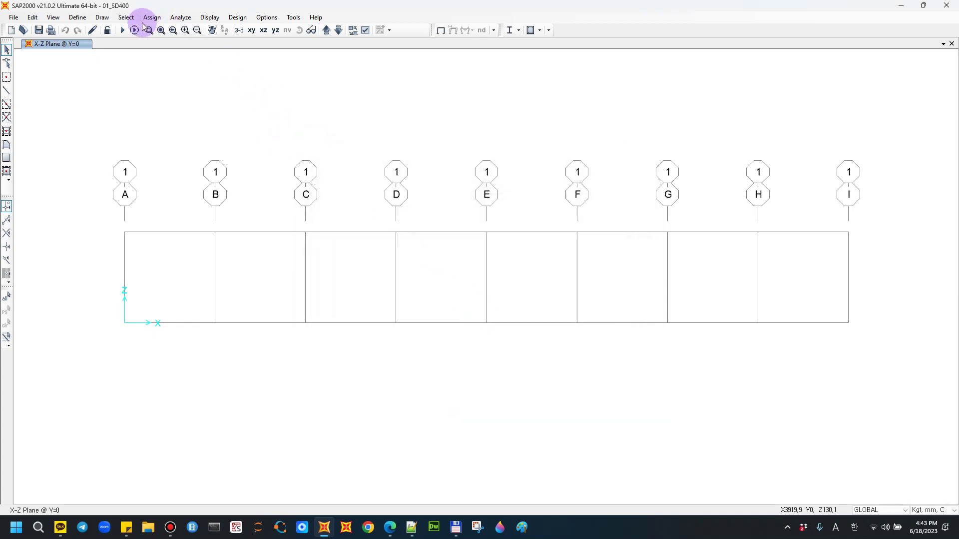
Draw consecutive straight KS SD400 frames along the Z = 0 line from grid A to grid I, one per bay.
{"action": "left_click", "coordinate": [106, 19]}
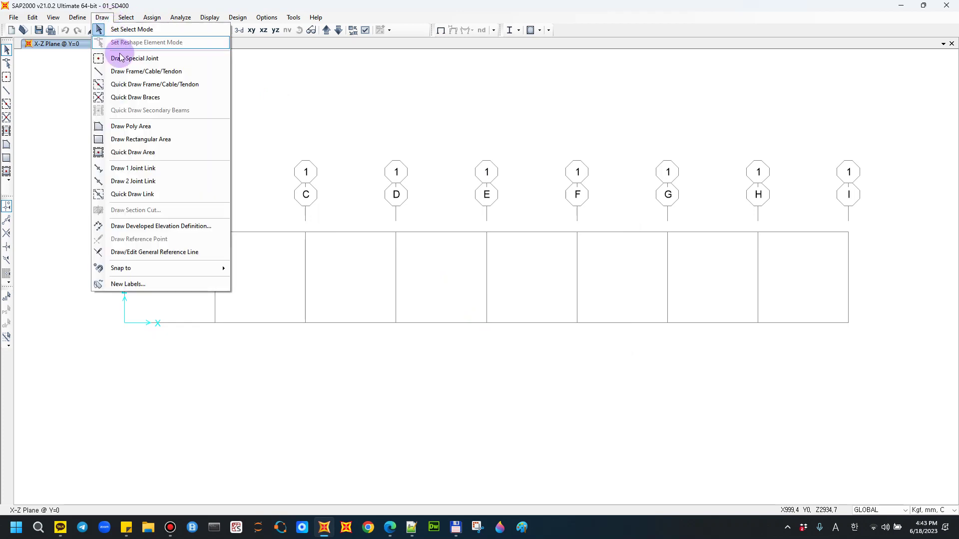
{"action": "left_click", "coordinate": [142, 73]}
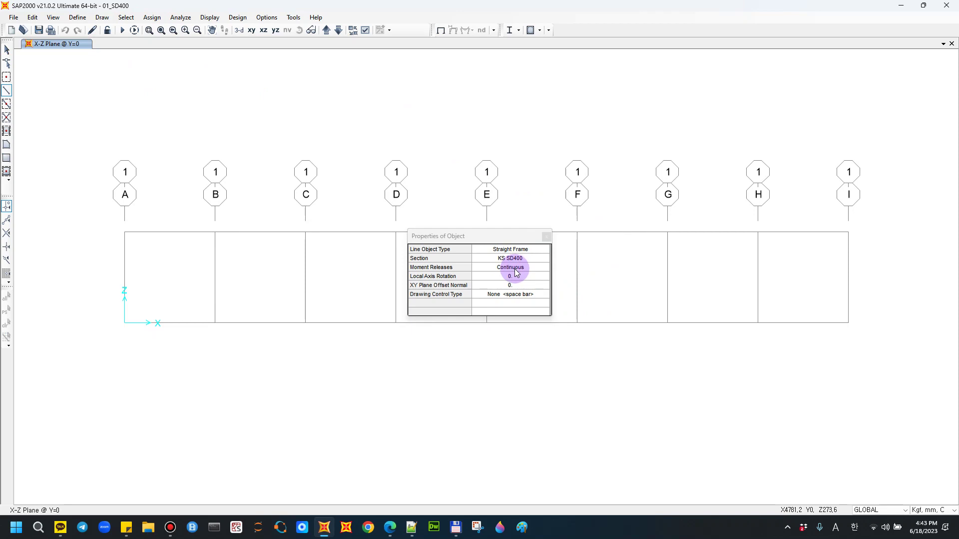
{"action": "left_click", "coordinate": [123, 322]}
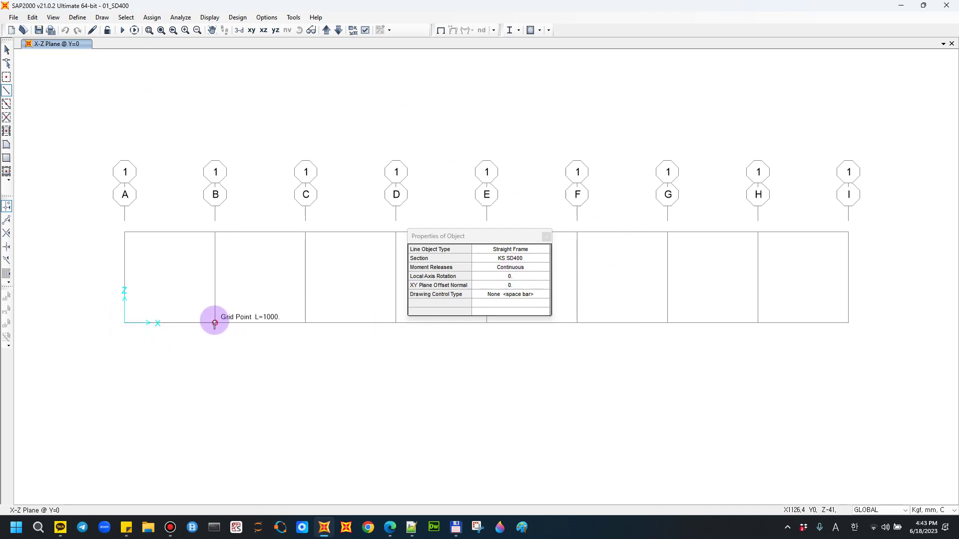
{"action": "left_click", "coordinate": [305, 323]}
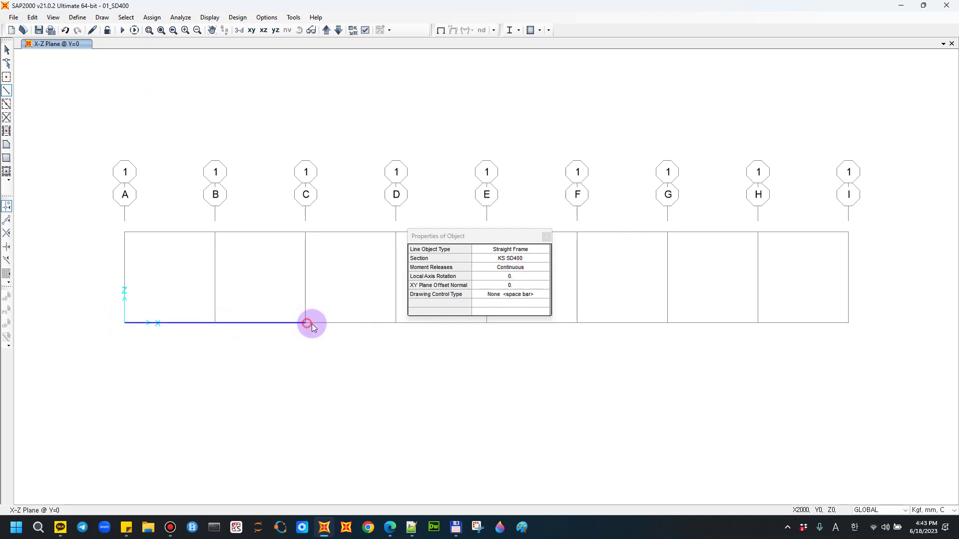
{"action": "left_click", "coordinate": [396, 323]}
{"action": "left_click", "coordinate": [487, 323]}
{"action": "left_click", "coordinate": [577, 323]}
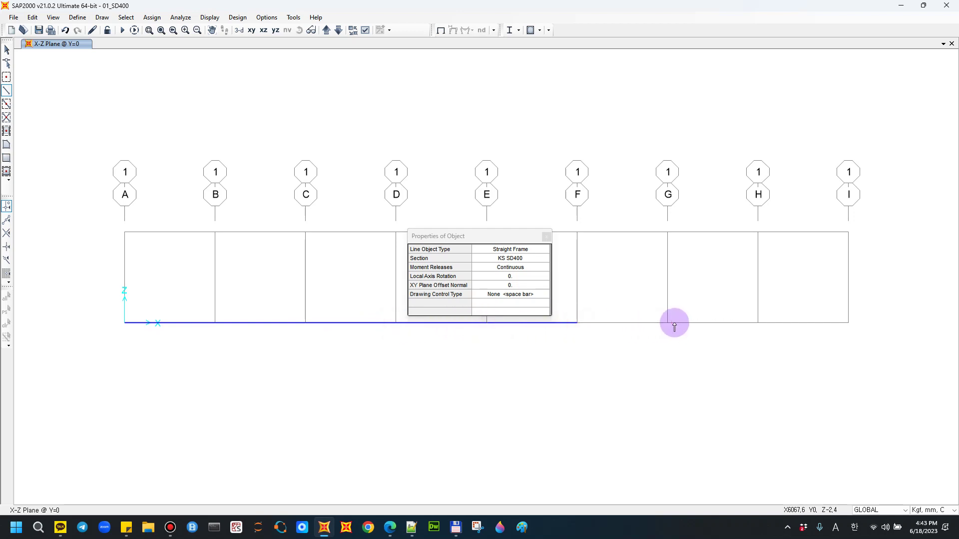
{"action": "left_click", "coordinate": [667, 324]}
{"action": "left_click", "coordinate": [758, 324]}
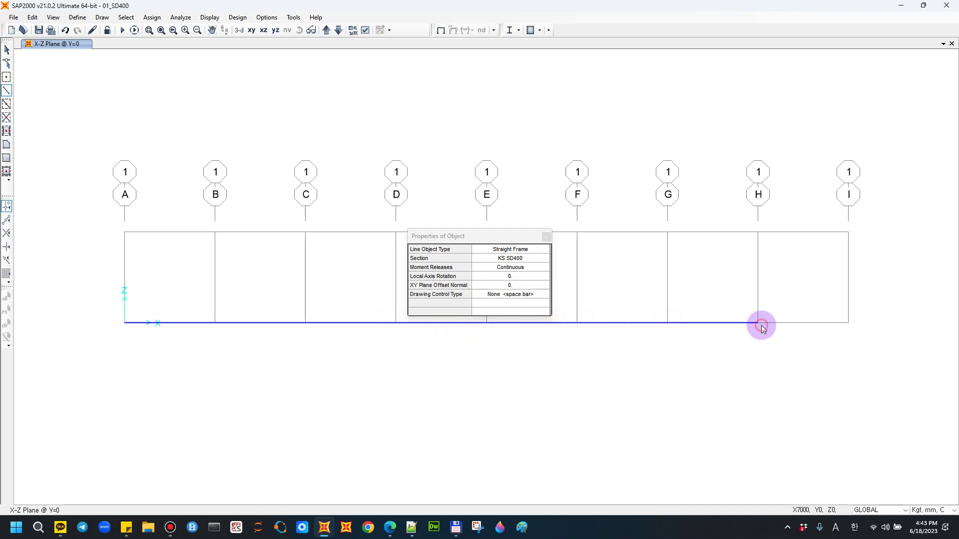
{"action": "left_click", "coordinate": [848, 324]}
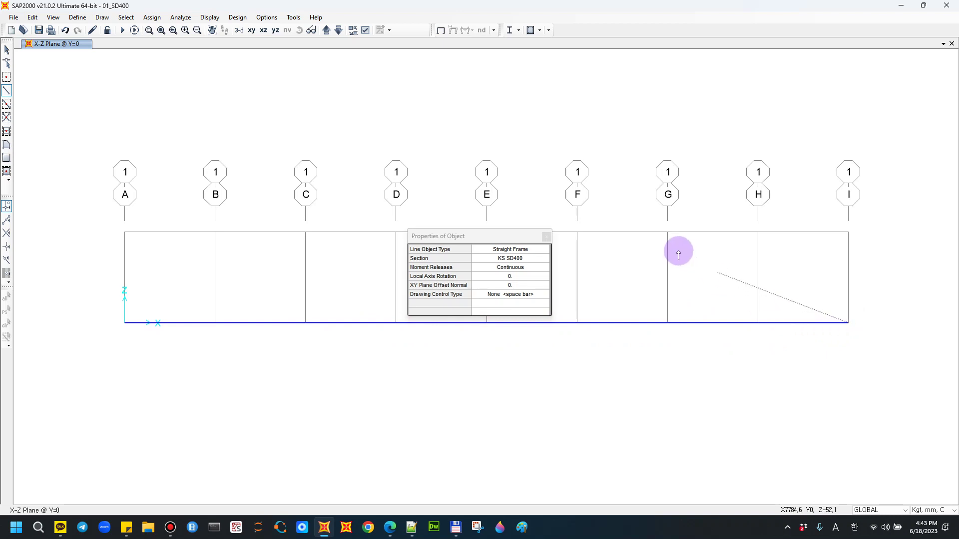
{"action": "key", "text": "Escape"}
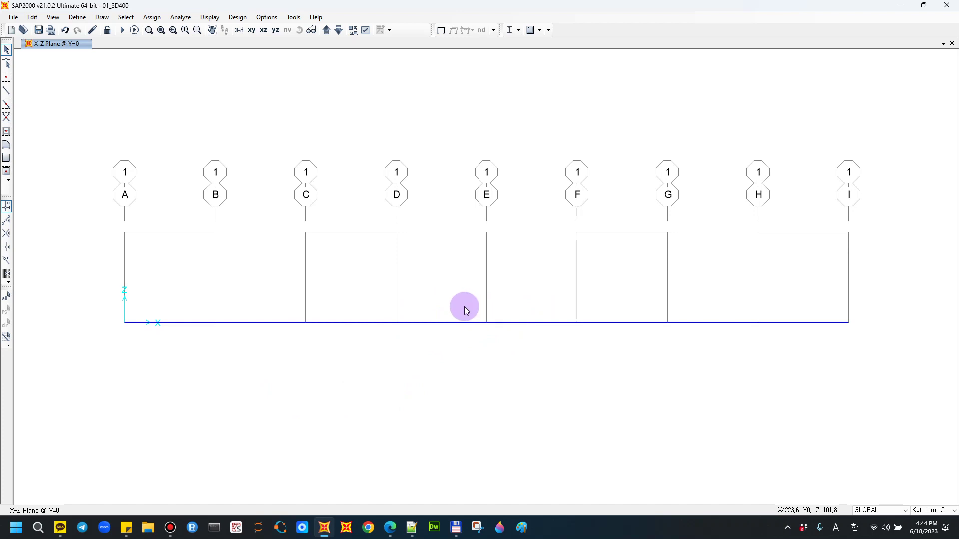
Divide the two frames between grids D and F into 2 frames each with a last/first length ratio of 1.
{"action": "left_click_drag", "start_coordinate": [576, 358], "coordinate": [580, 355]}
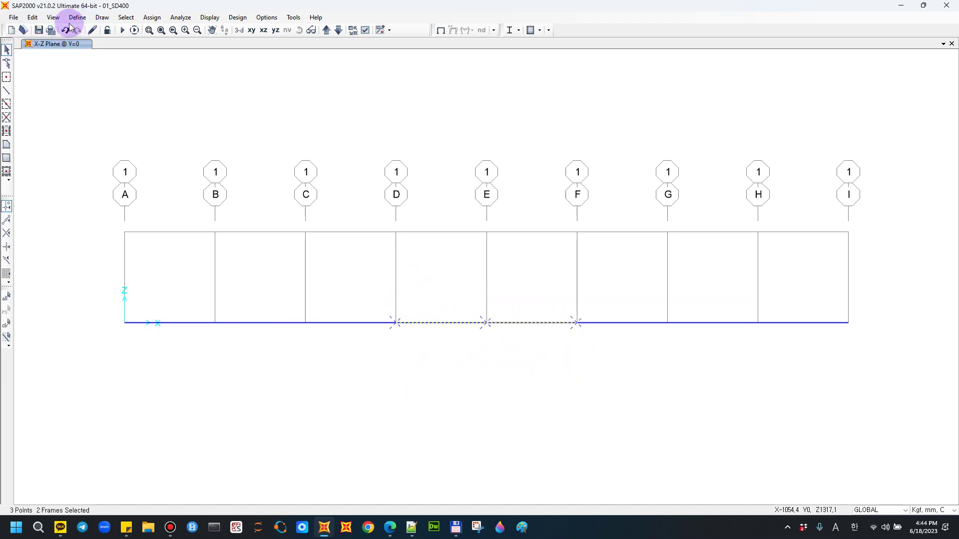
{"action": "left_click", "coordinate": [32, 17]}
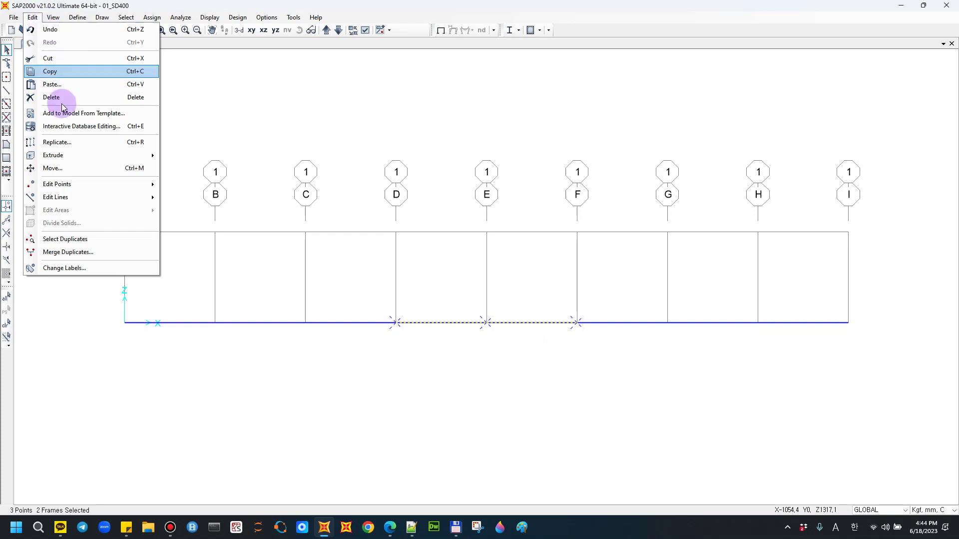
{"action": "mouse_move", "coordinate": [79, 193]}
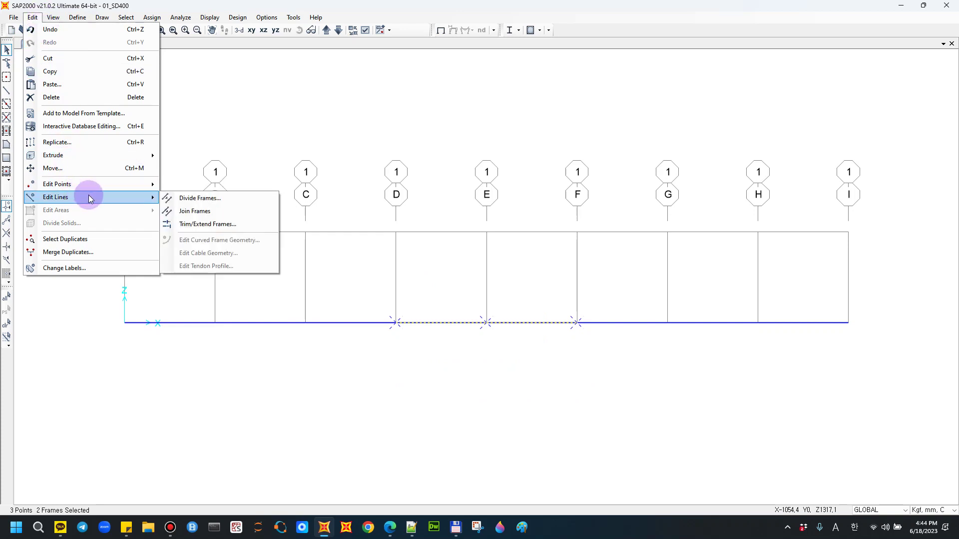
{"action": "left_click", "coordinate": [200, 198]}
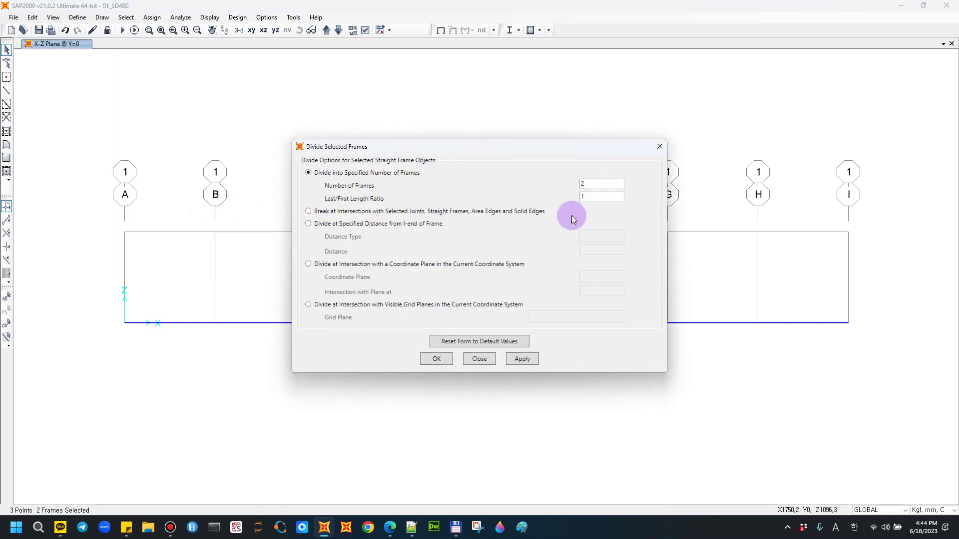
{"action": "left_click", "coordinate": [445, 359]}
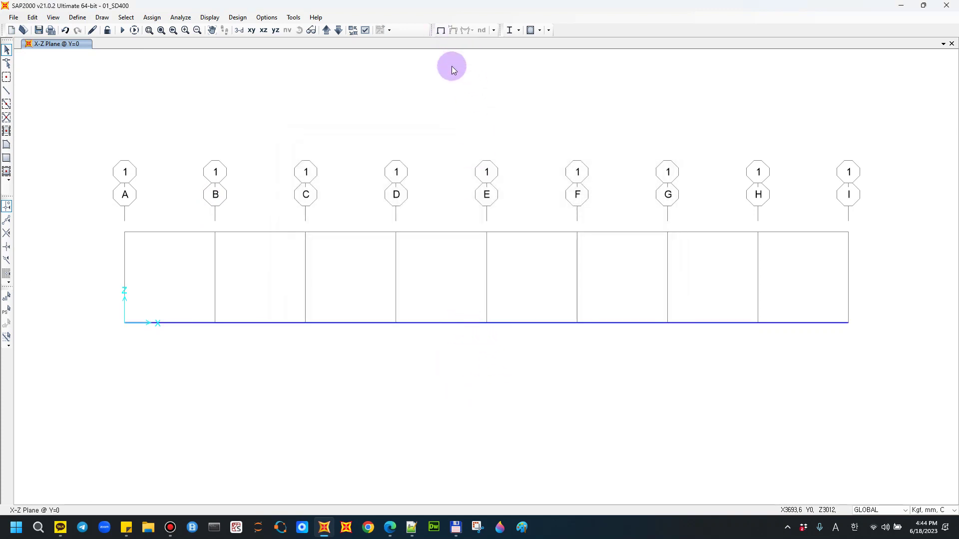
Make the joints visible in the X-Z view and turn on their joint labels in the display options.
{"action": "left_click", "coordinate": [365, 30]}
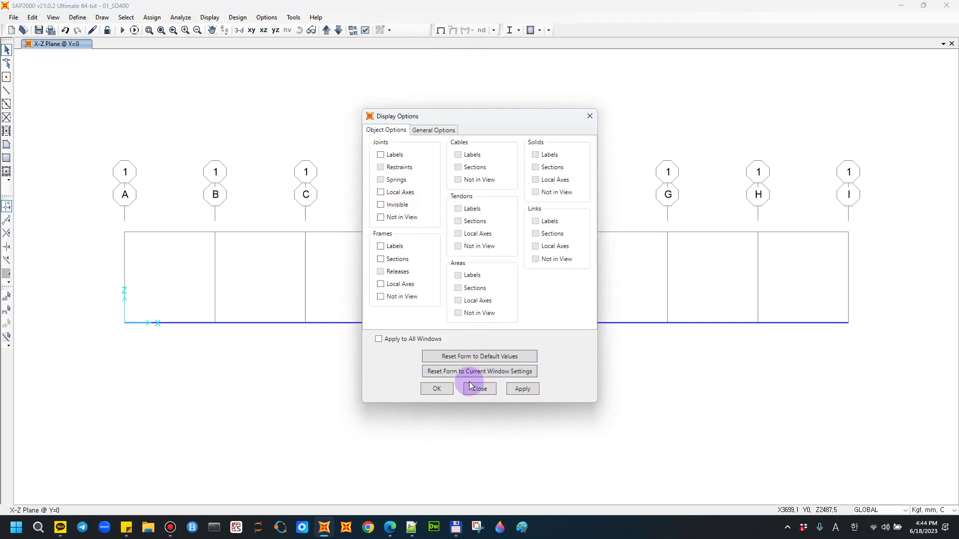
{"action": "left_click", "coordinate": [517, 389]}
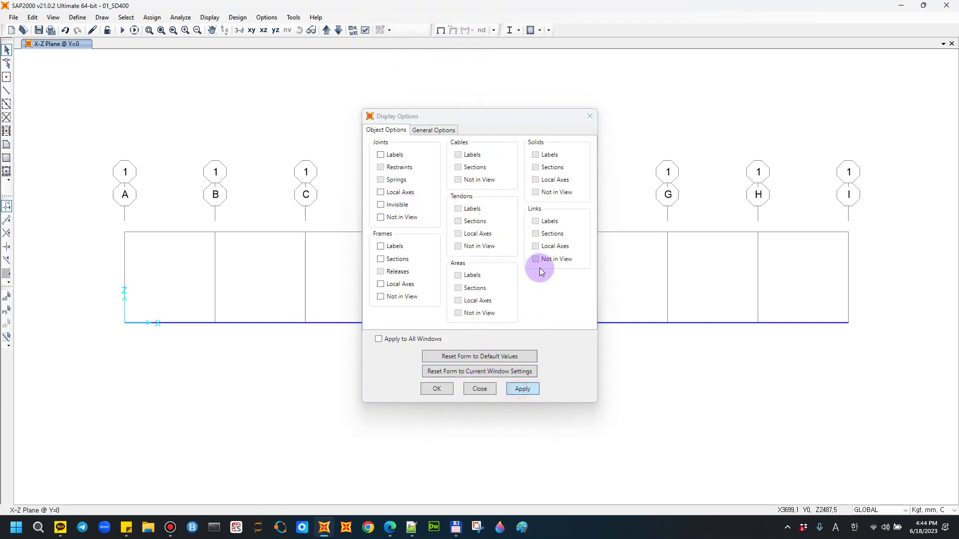
{"action": "left_click_drag", "start_coordinate": [531, 120], "coordinate": [772, 123]}
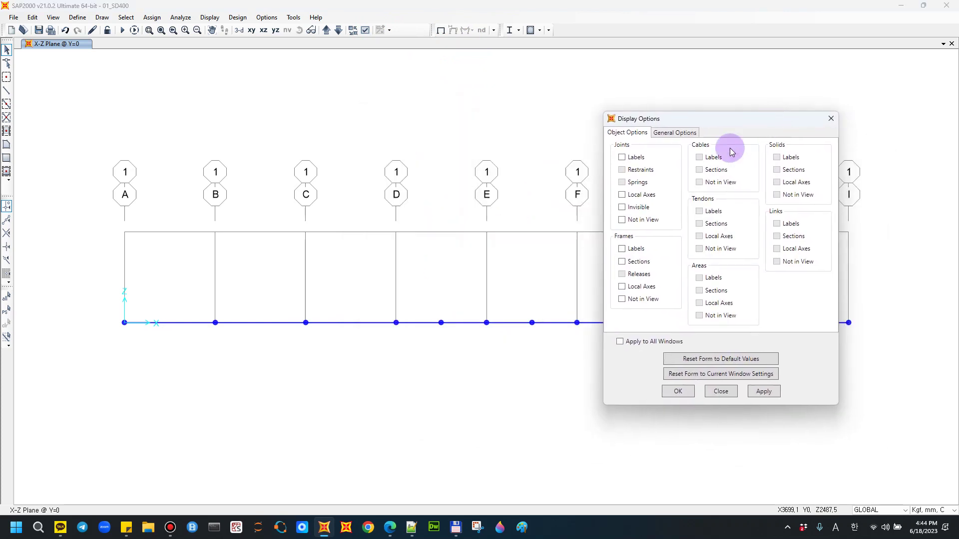
{"action": "left_click", "coordinate": [636, 156]}
{"action": "left_click", "coordinate": [755, 396]}
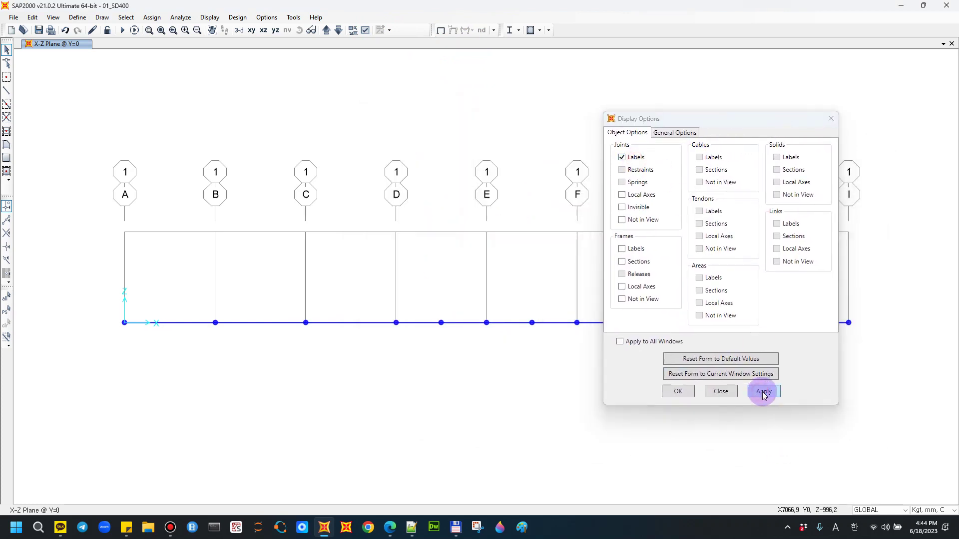
{"action": "left_click_drag", "start_coordinate": [742, 118], "coordinate": [166, 106]}
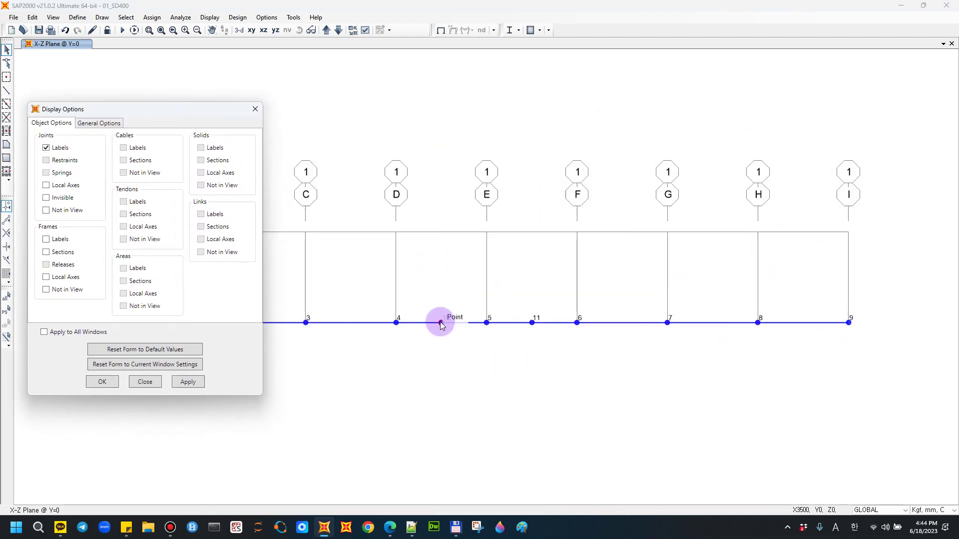
{"action": "left_click_drag", "start_coordinate": [219, 110], "coordinate": [530, 106]}
{"action": "left_click", "coordinate": [570, 107]}
Assign joint restraints to joints 10 and 11, fixing Translation 1, 2 and 3 and leaving all rotations free.
{"action": "left_click_drag", "start_coordinate": [430, 302], "coordinate": [467, 365]}
{"action": "left_click_drag", "start_coordinate": [507, 278], "coordinate": [542, 364]}
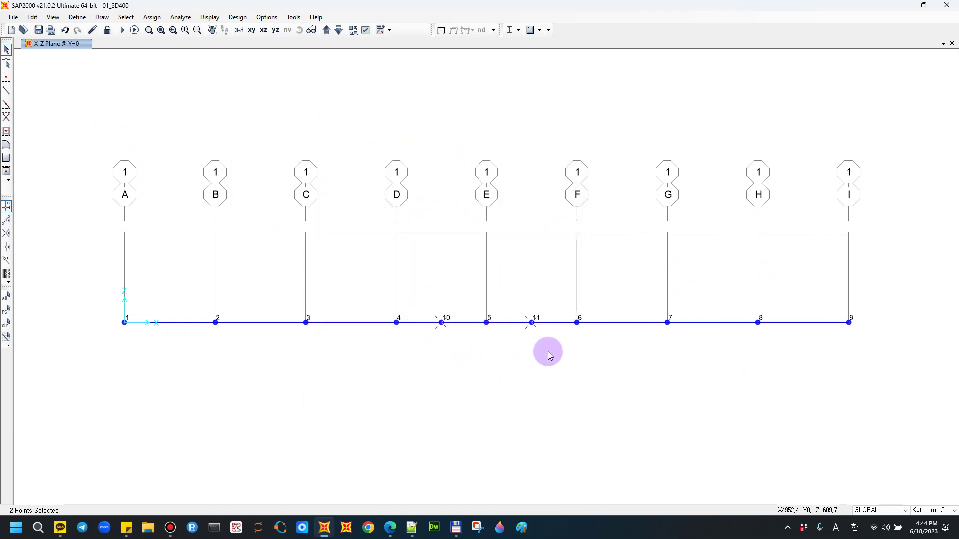
{"action": "left_click", "coordinate": [151, 17]}
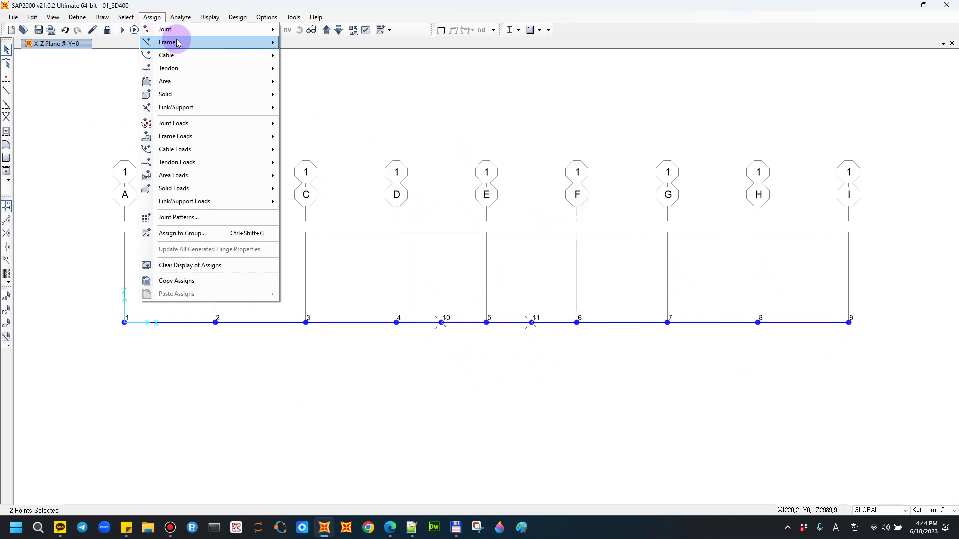
{"action": "mouse_move", "coordinate": [275, 29]}
{"action": "left_click", "coordinate": [319, 33]}
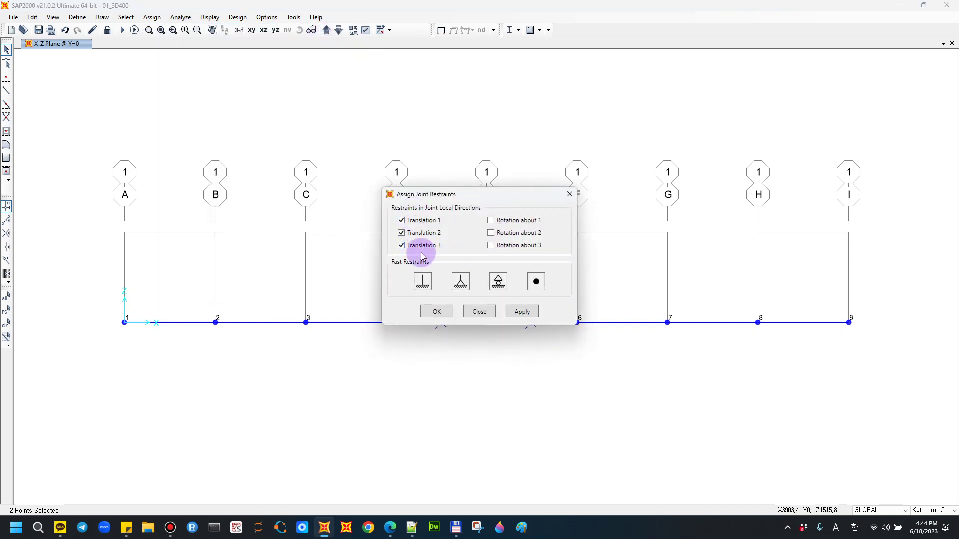
{"action": "left_click", "coordinate": [446, 313]}
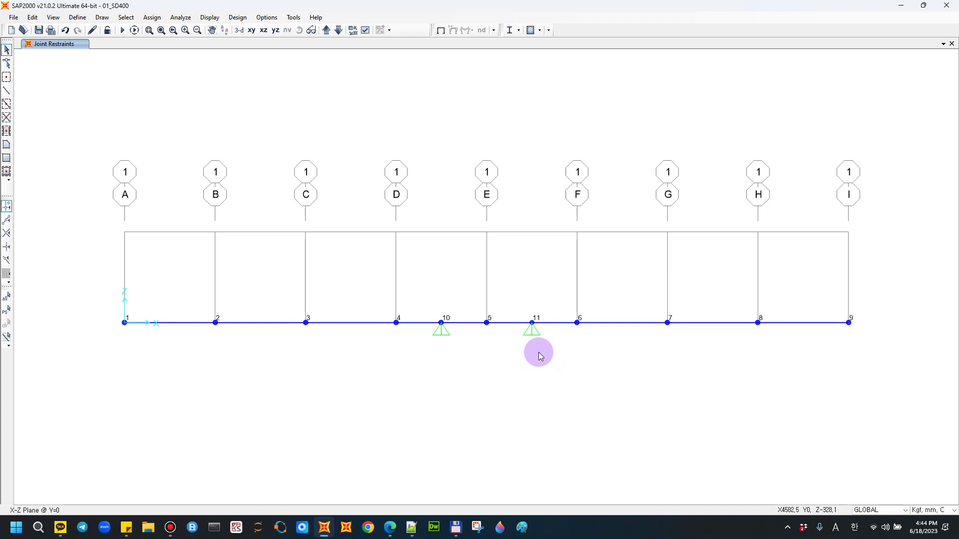
Review the defined load patterns, load cases and load combinations.
{"action": "left_click", "coordinate": [77, 17]}
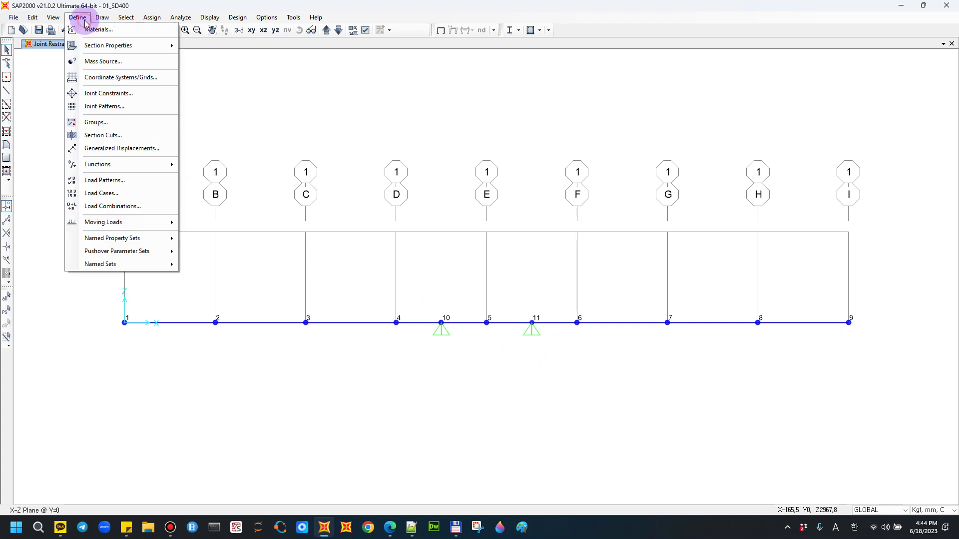
{"action": "left_click", "coordinate": [124, 186]}
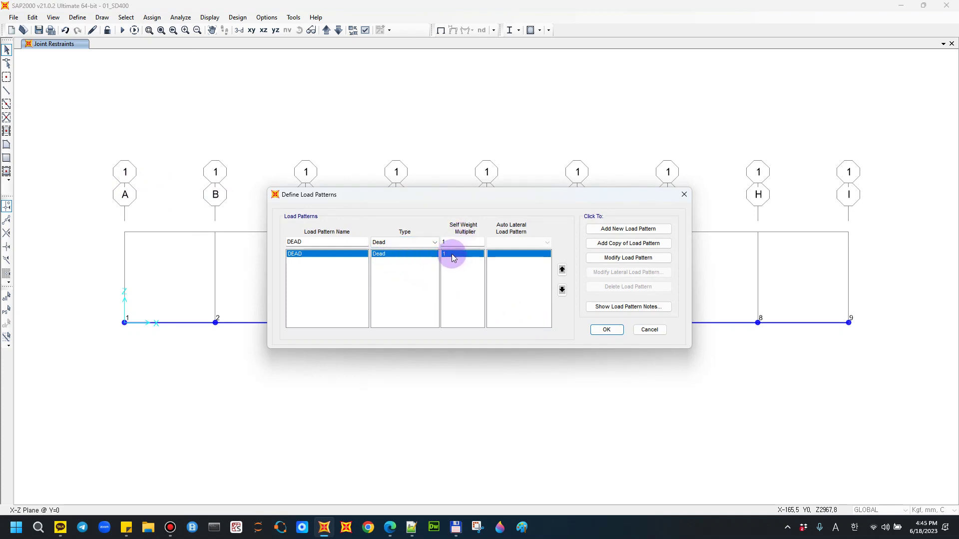
{"action": "left_click", "coordinate": [606, 330]}
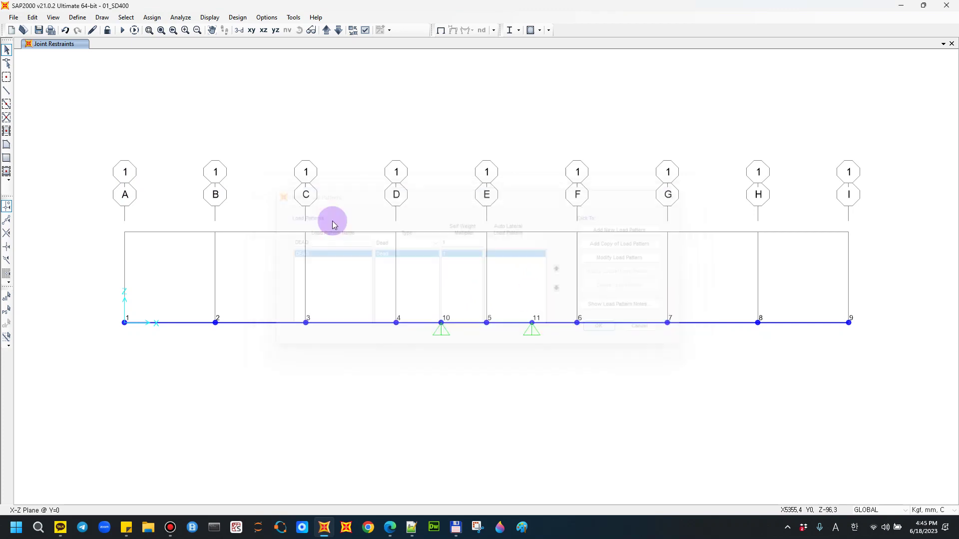
{"action": "left_click", "coordinate": [78, 17]}
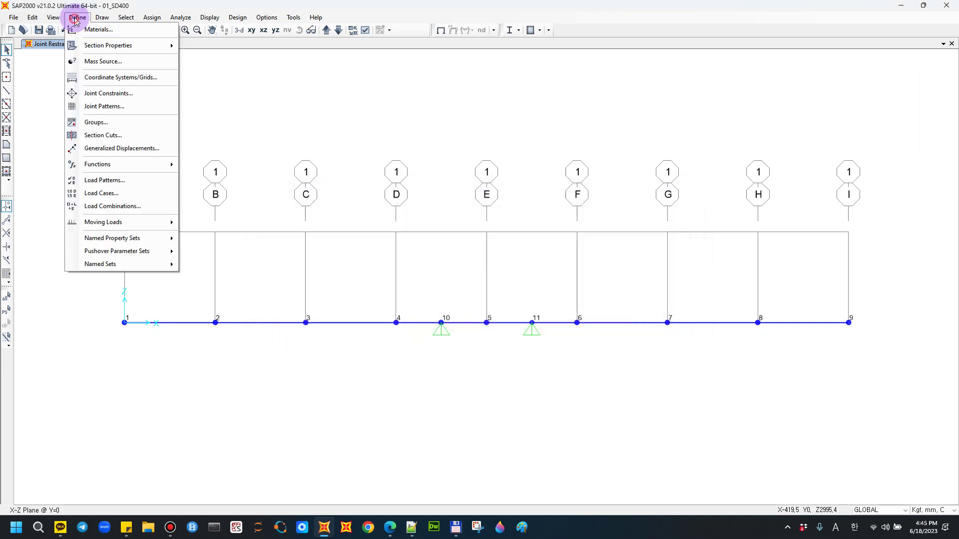
{"action": "left_click", "coordinate": [121, 194]}
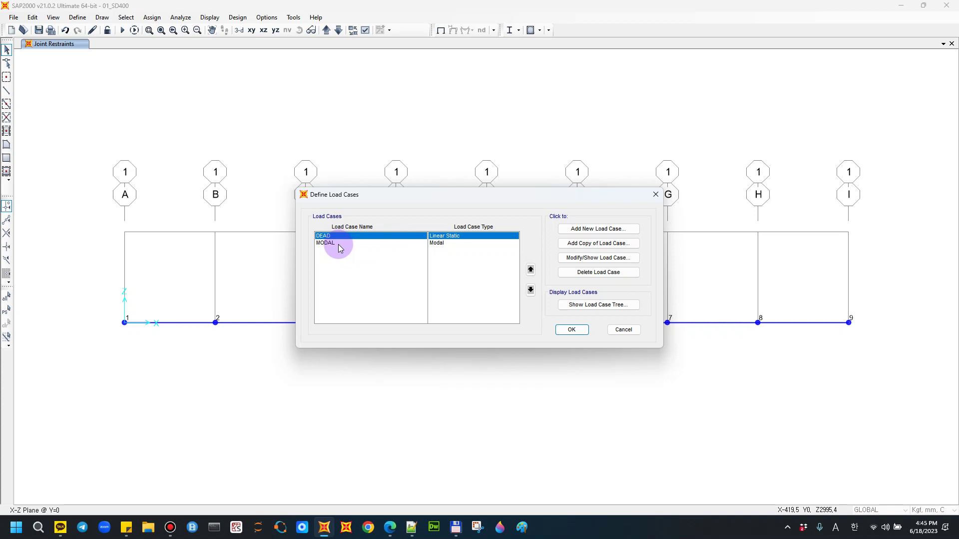
{"action": "left_click", "coordinate": [573, 330]}
{"action": "left_click", "coordinate": [77, 17]}
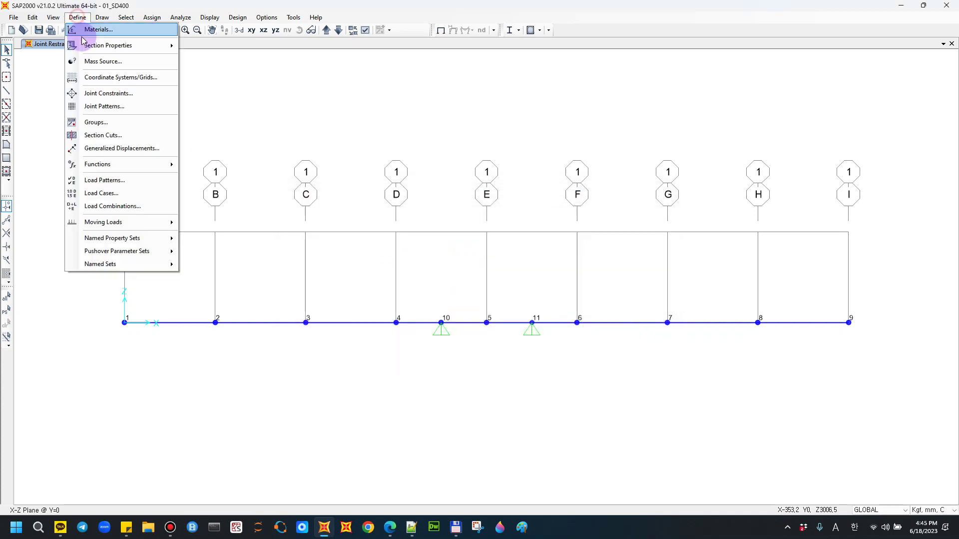
{"action": "left_click", "coordinate": [125, 204]}
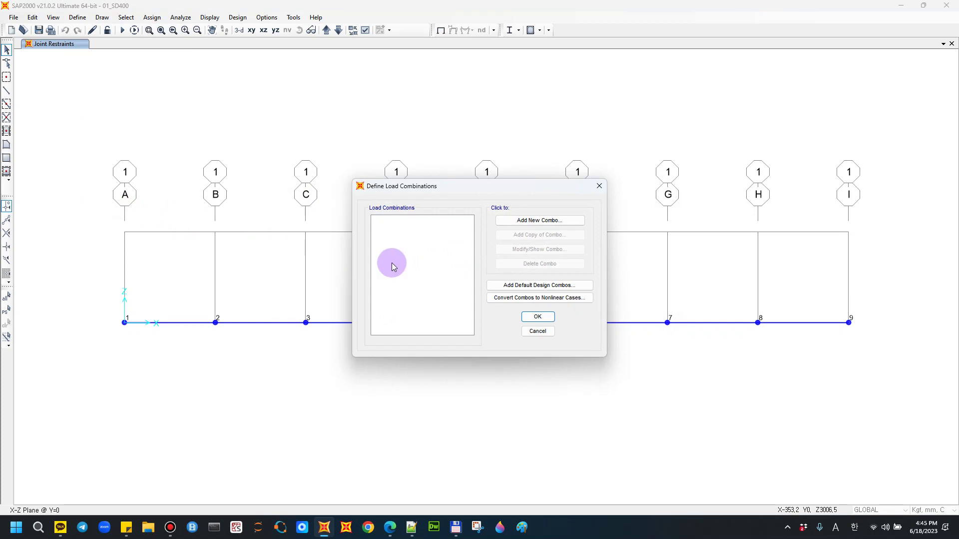
{"action": "left_click", "coordinate": [544, 336]}
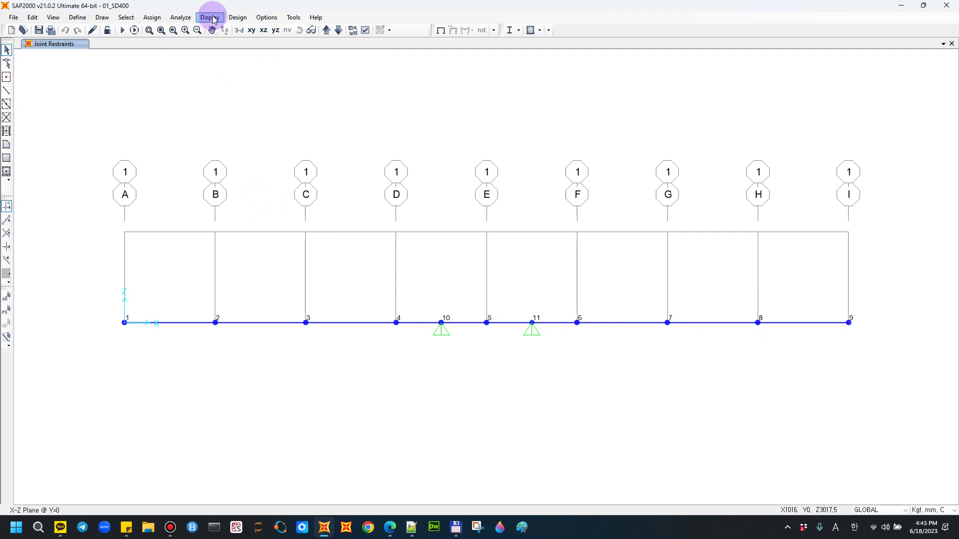
Check the available degrees of freedom in the analysis options.
{"action": "left_click", "coordinate": [180, 18]}
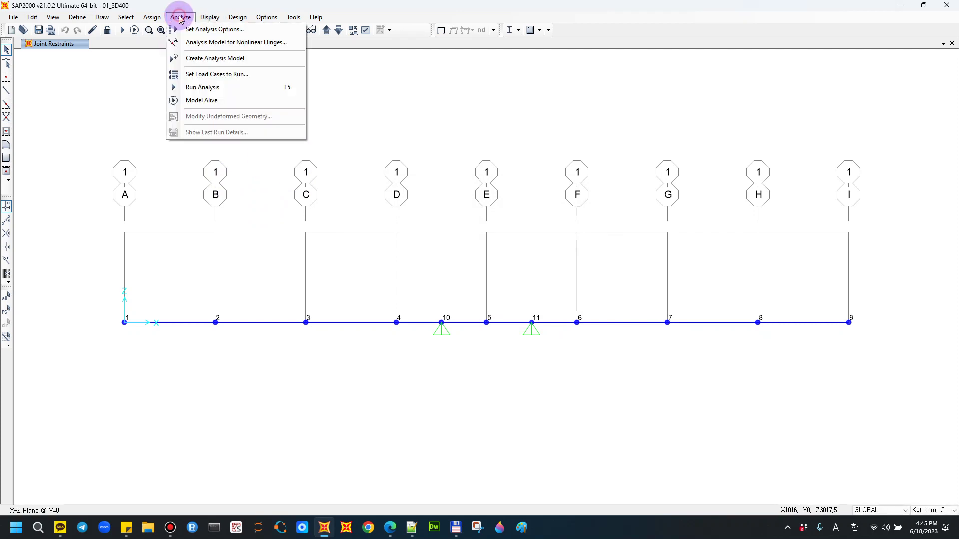
{"action": "left_click", "coordinate": [237, 34]}
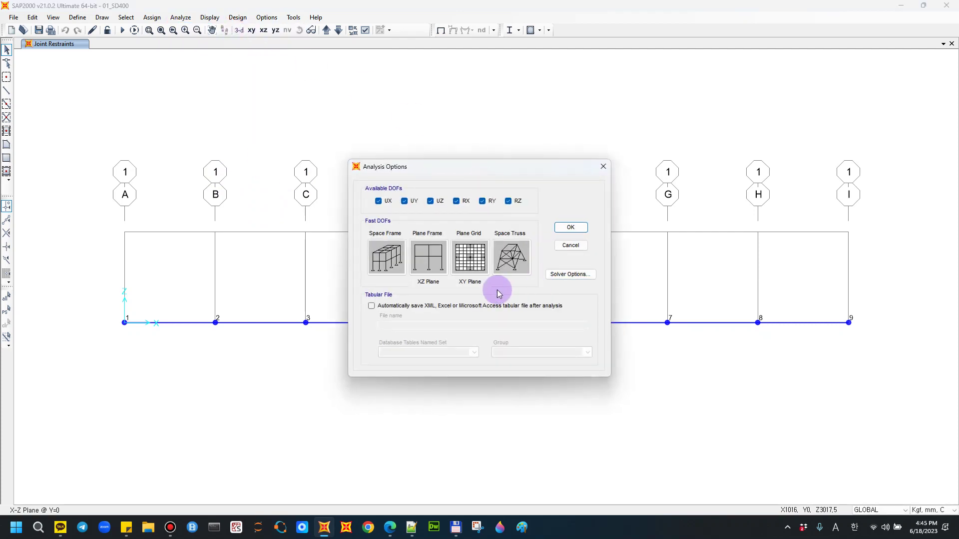
{"action": "left_click", "coordinate": [603, 166]}
Set the MODAL case to Do Not Run and run the analysis for the DEAD case.
{"action": "left_click", "coordinate": [179, 17]}
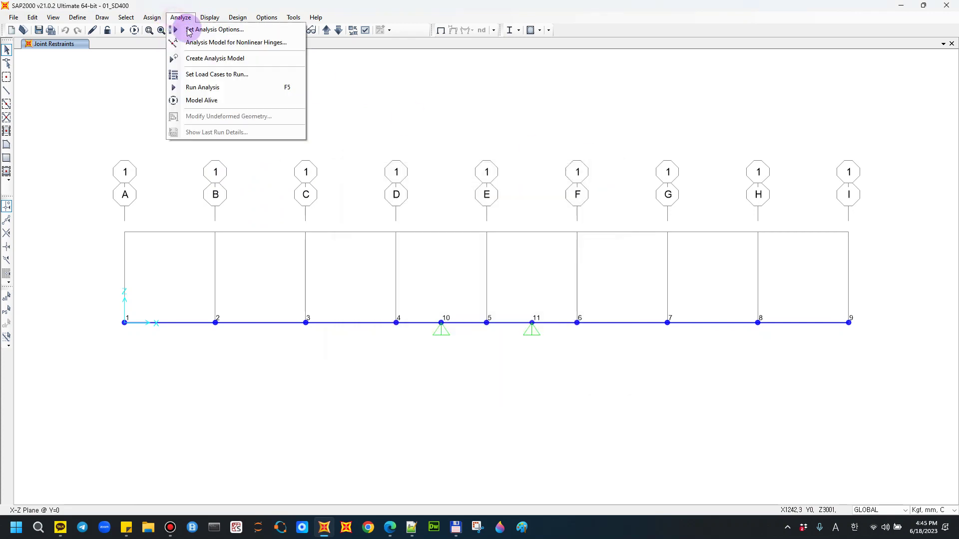
{"action": "left_click", "coordinate": [223, 88]}
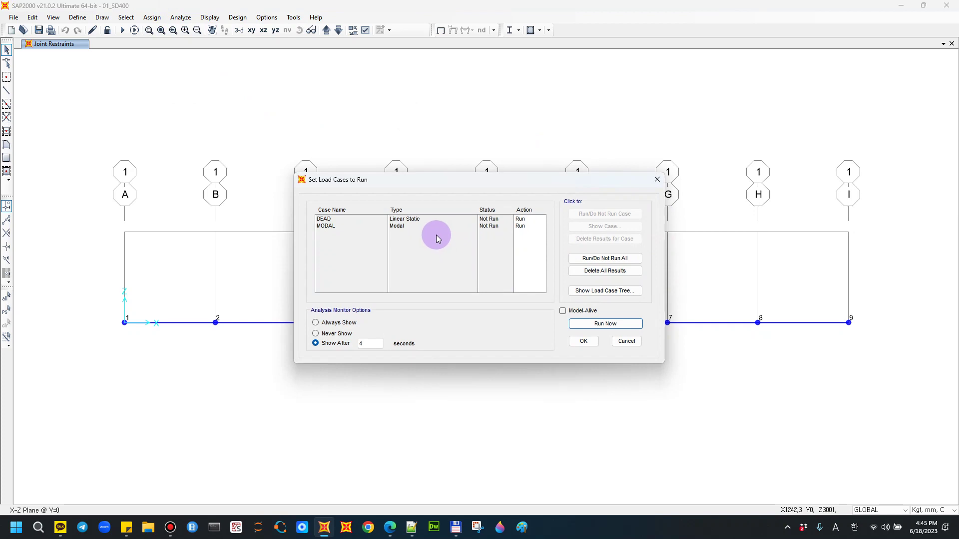
{"action": "left_click", "coordinate": [417, 226]}
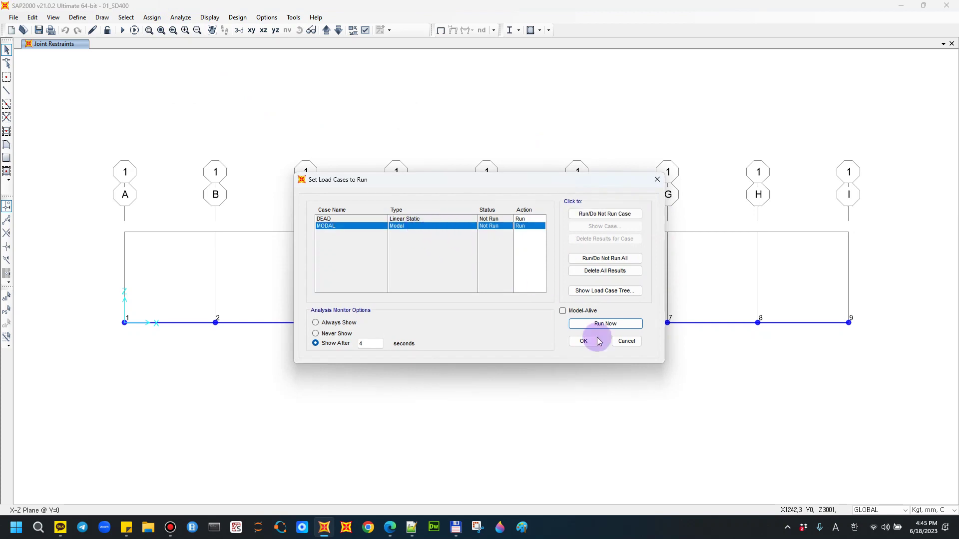
{"action": "left_click", "coordinate": [605, 215]}
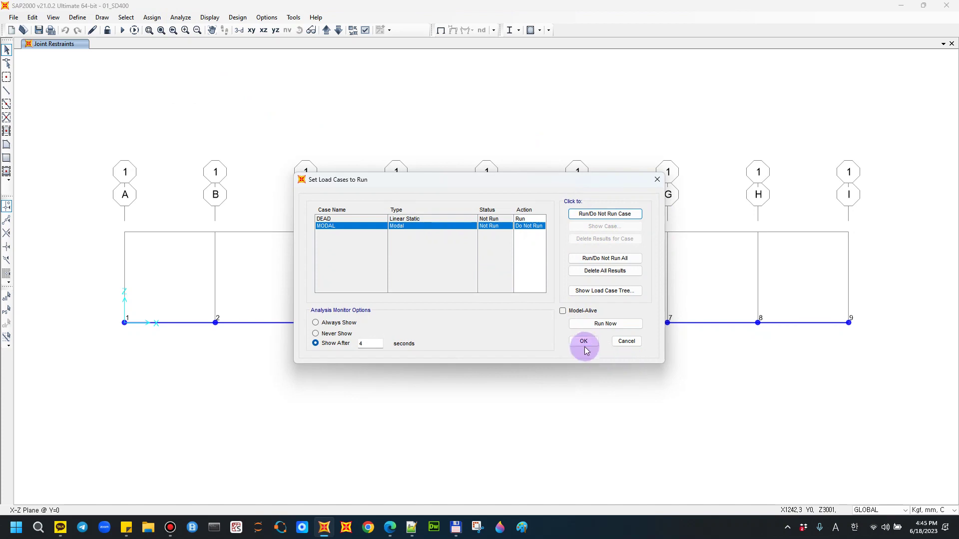
{"action": "left_click", "coordinate": [612, 327]}
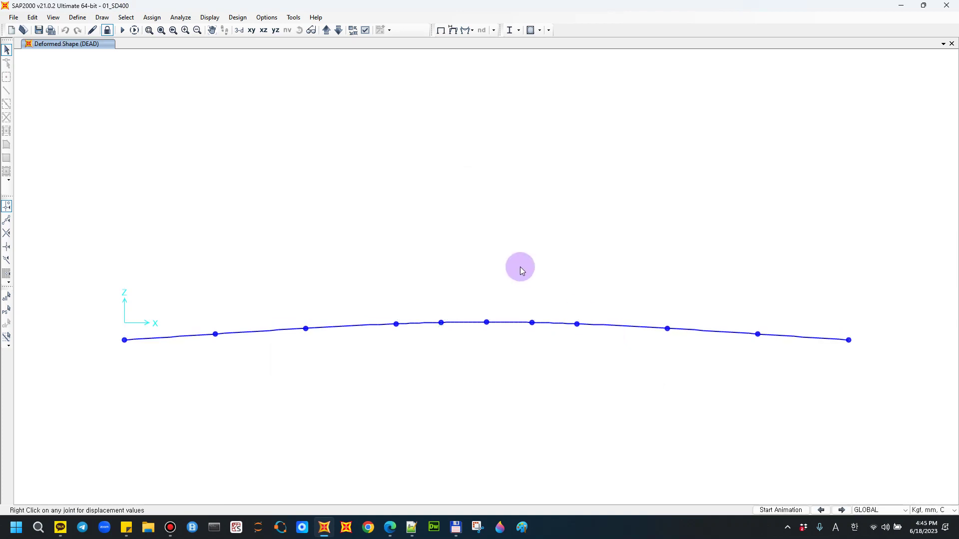
Switch the view back to the undeformed shape.
{"action": "left_click", "coordinate": [216, 18]}
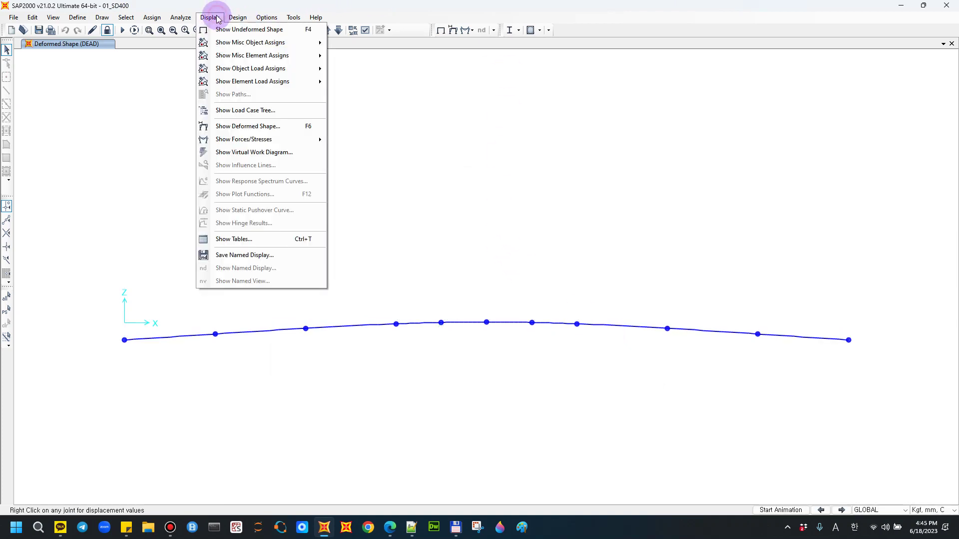
{"action": "left_click", "coordinate": [438, 30]}
{"action": "left_click", "coordinate": [440, 30]}
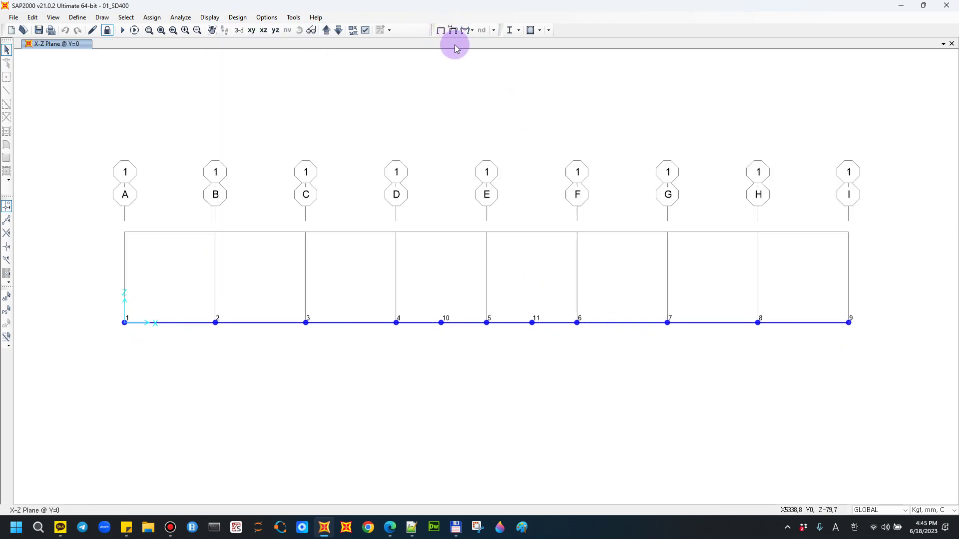
Display the DEAD case deformed shape with a wire shadow and Uz contours drawn on the objects.
{"action": "left_click", "coordinate": [454, 32]}
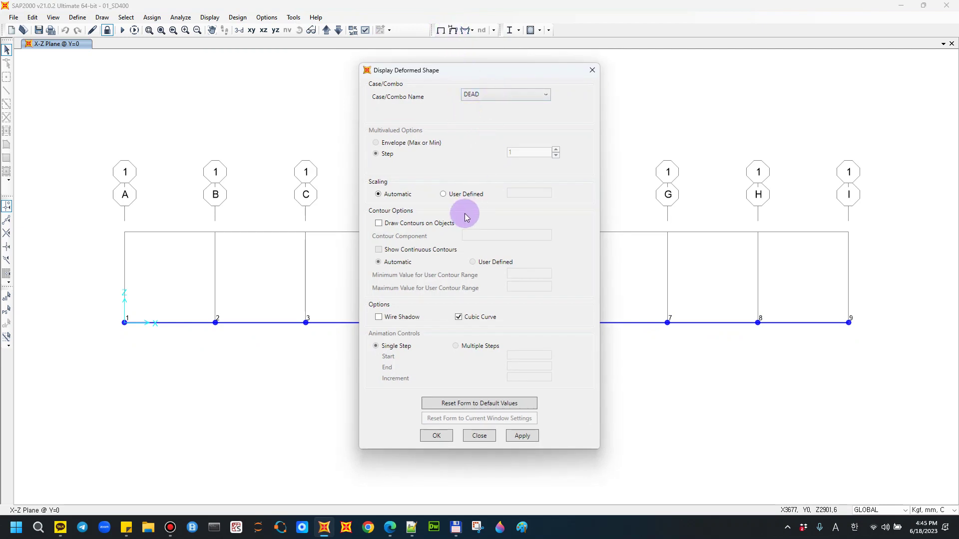
{"action": "left_click", "coordinate": [407, 320]}
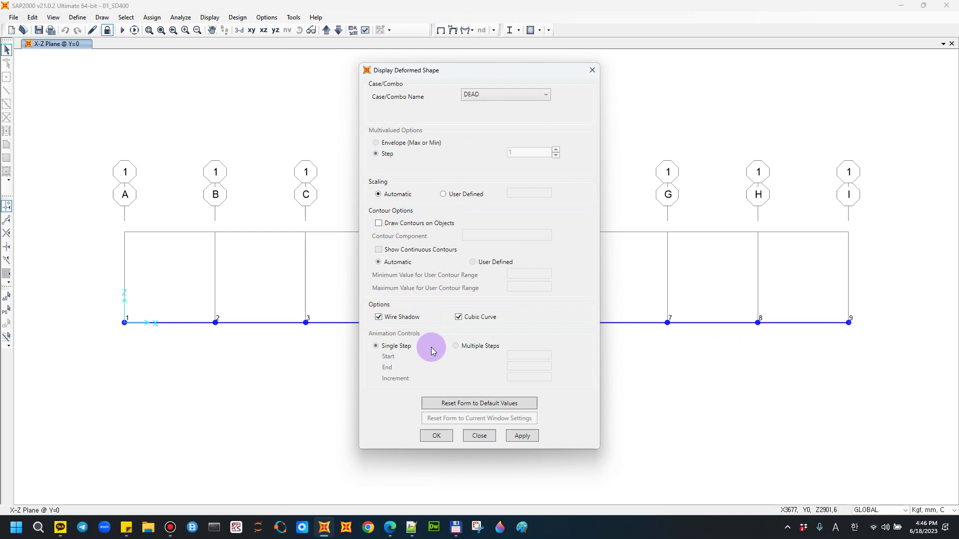
{"action": "left_click", "coordinate": [437, 222]}
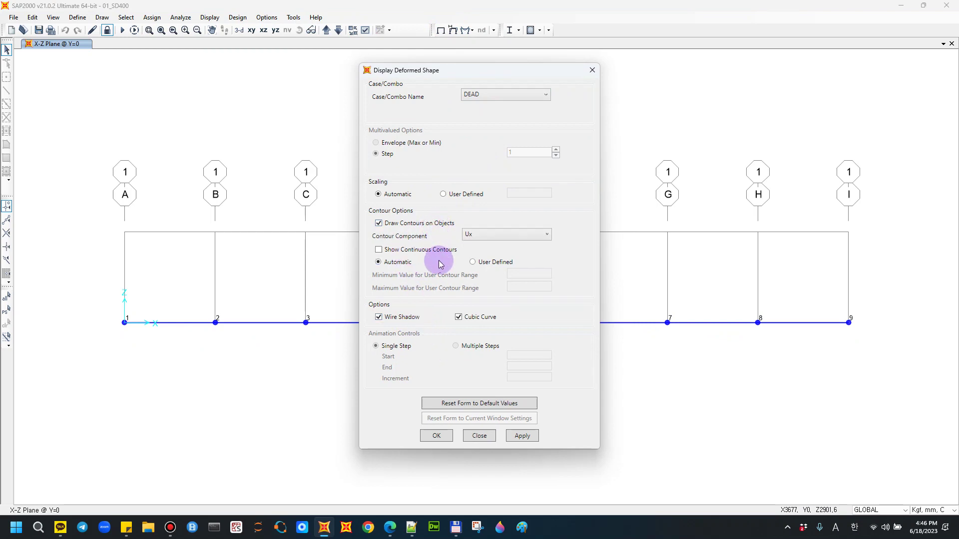
{"action": "left_click", "coordinate": [492, 236]}
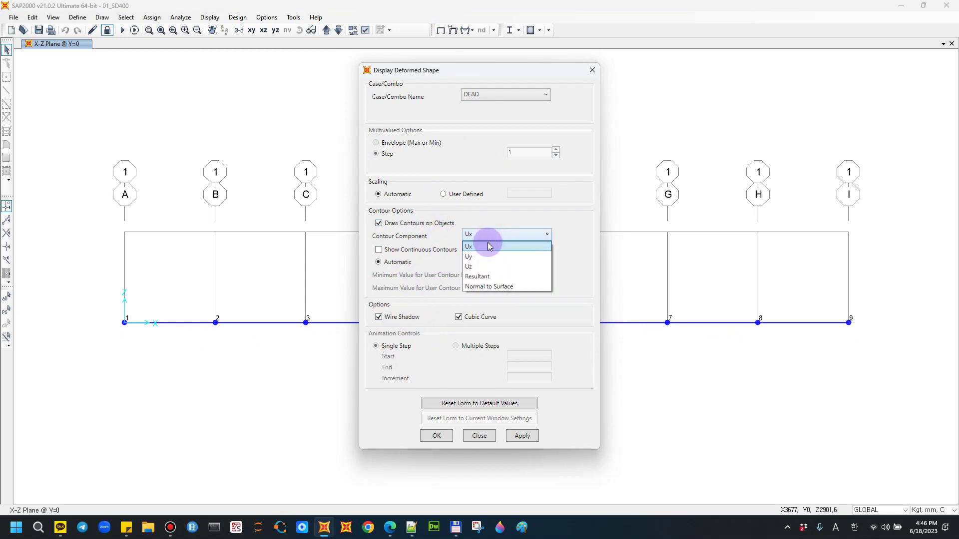
{"action": "left_click", "coordinate": [482, 266]}
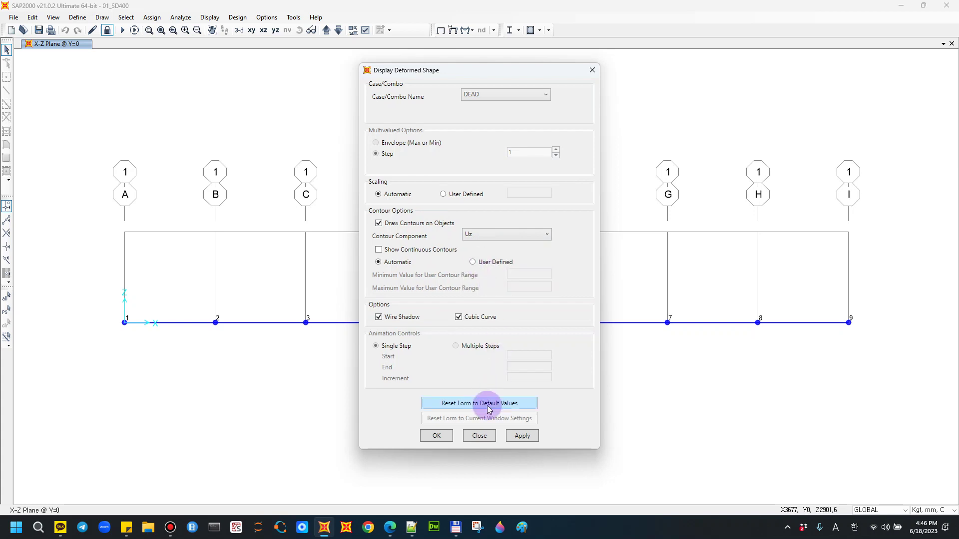
{"action": "left_click", "coordinate": [522, 435]}
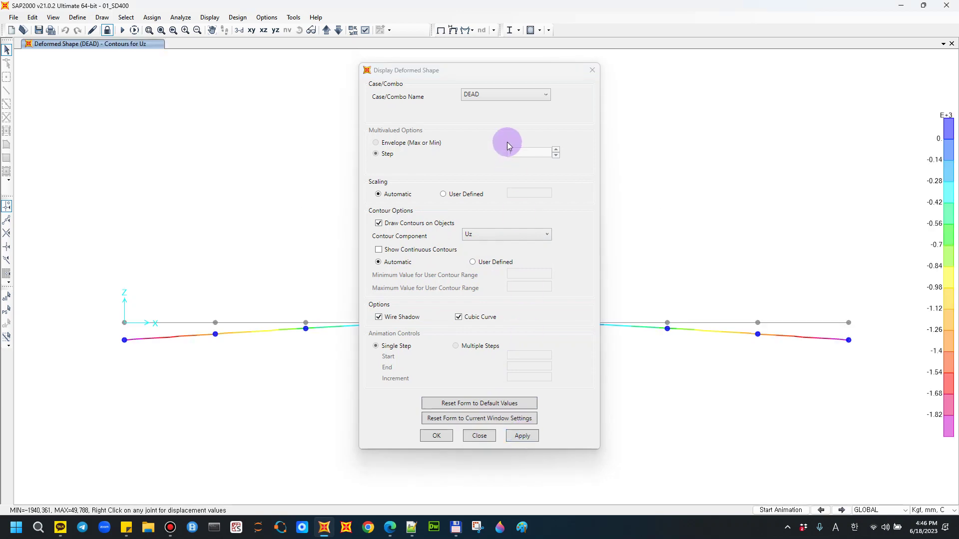
{"action": "left_click_drag", "start_coordinate": [508, 75], "coordinate": [247, 82]}
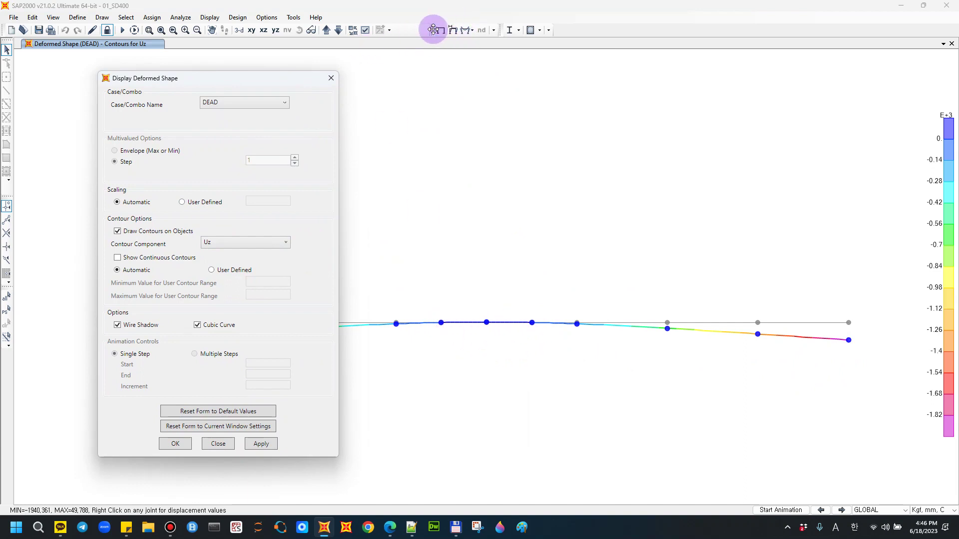
Turn on the display of joint restraints in the deformed shape view.
{"action": "left_click", "coordinate": [366, 32]}
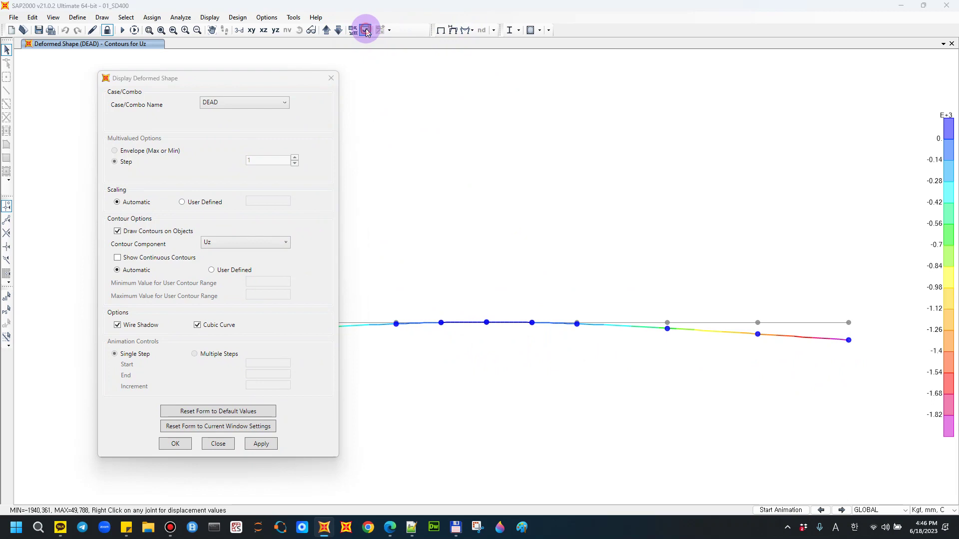
{"action": "left_click", "coordinate": [397, 167]}
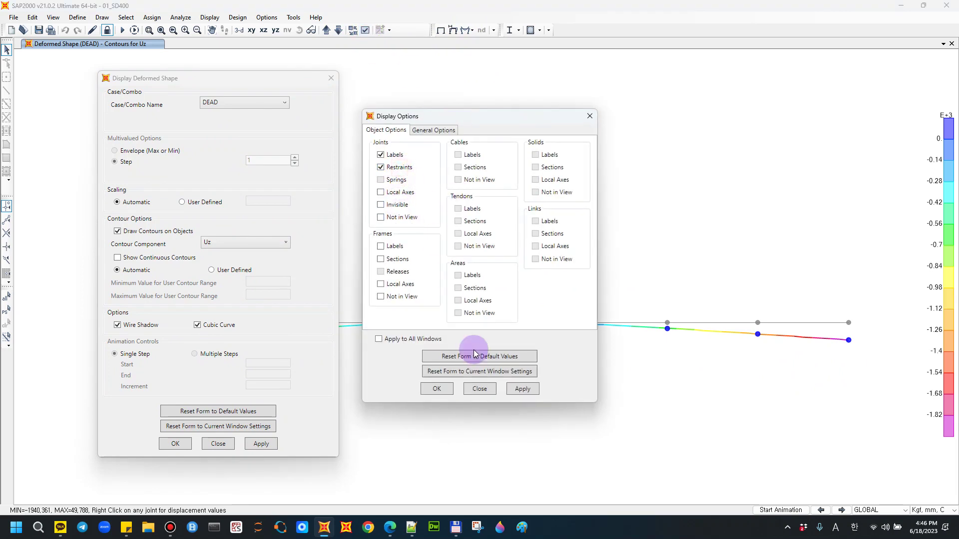
{"action": "left_click", "coordinate": [522, 389]}
{"action": "left_click", "coordinate": [445, 390]}
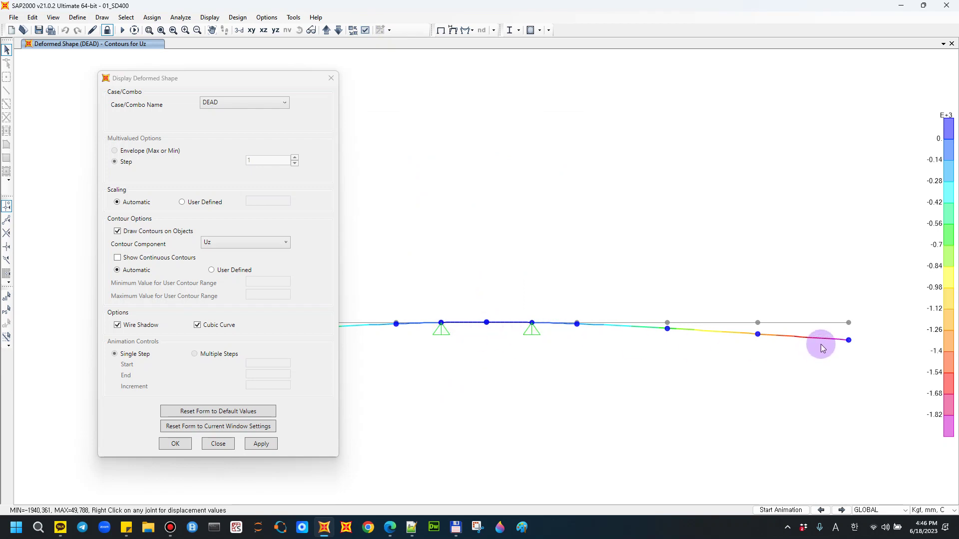
Check the joint displacements at the beam's free end, joint 9, for the DEAD case and close the deformed shape settings.
{"action": "mouse_move", "coordinate": [848, 342]}
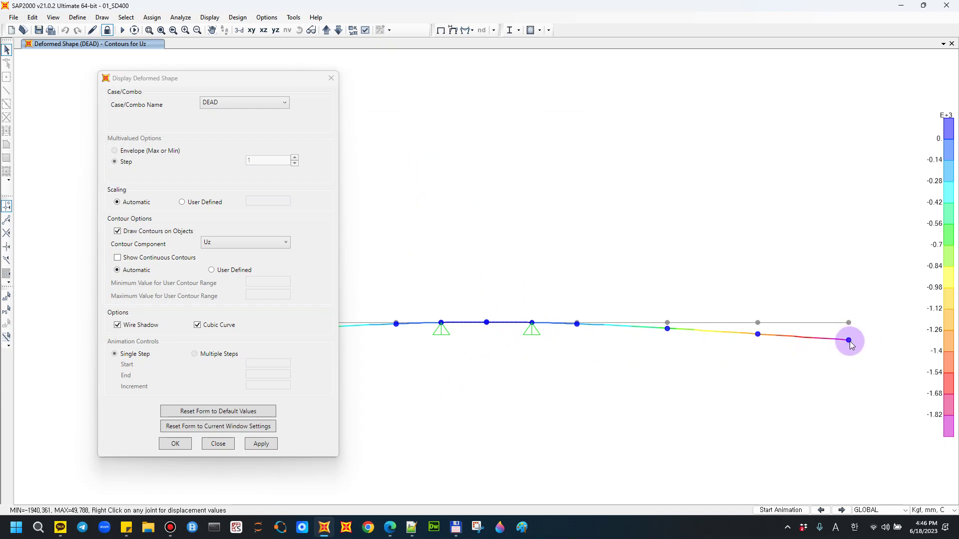
{"action": "left_click", "coordinate": [851, 344]}
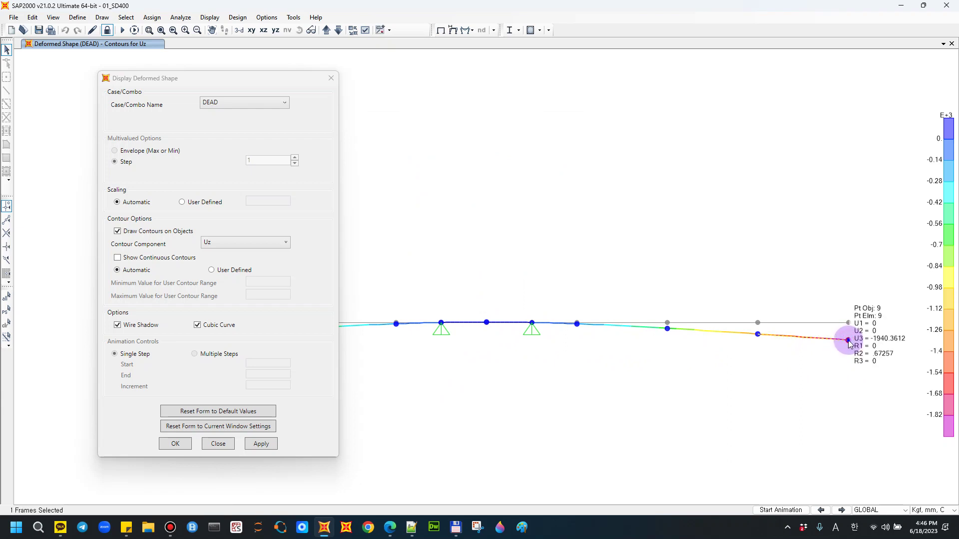
{"action": "right_click", "coordinate": [849, 342]}
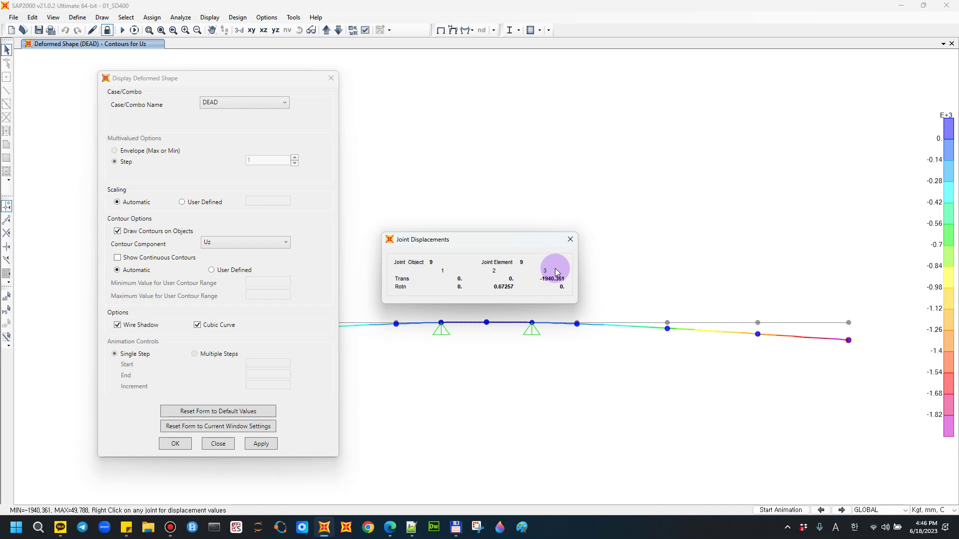
{"action": "left_click", "coordinate": [570, 241]}
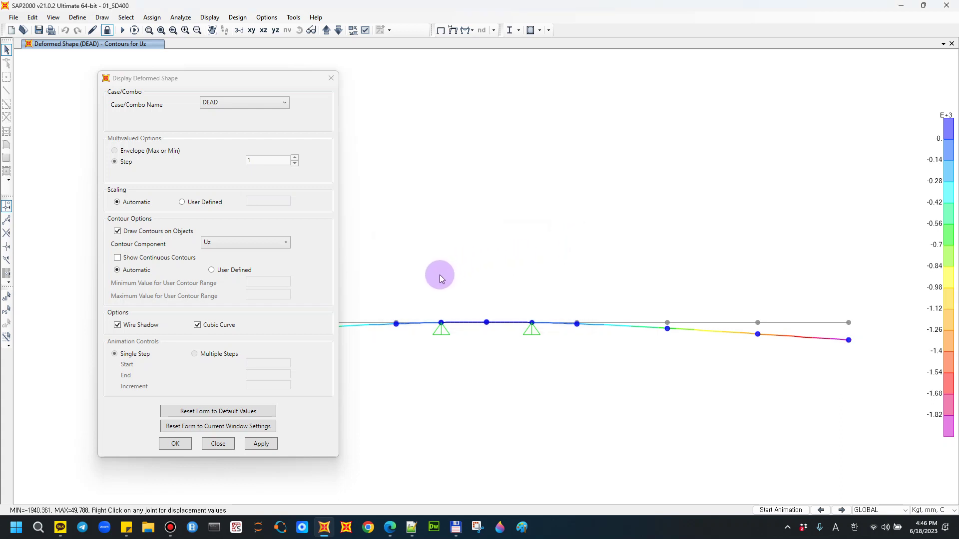
{"action": "left_click", "coordinate": [331, 80]}
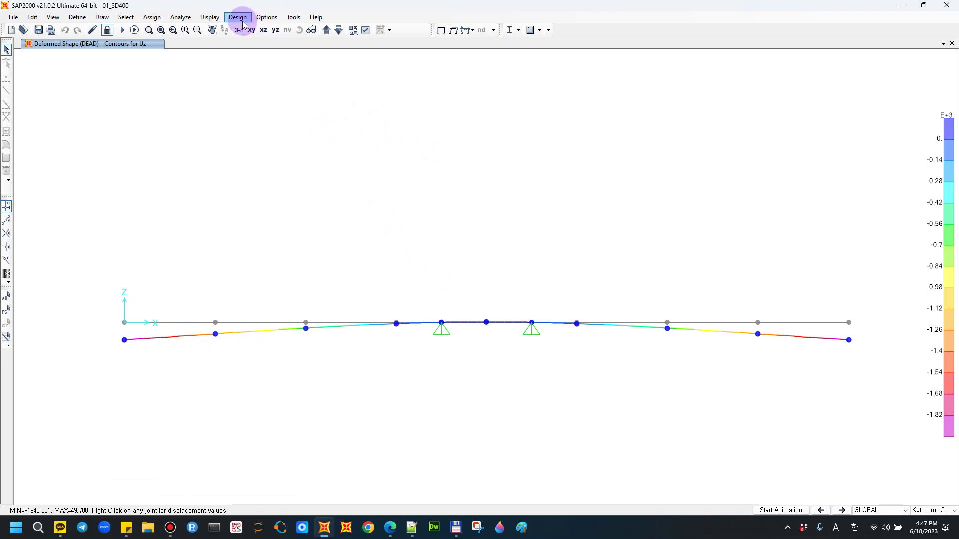
Display the joint reactions for the DEAD case as arrows and examine the support forces.
{"action": "left_click", "coordinate": [210, 17]}
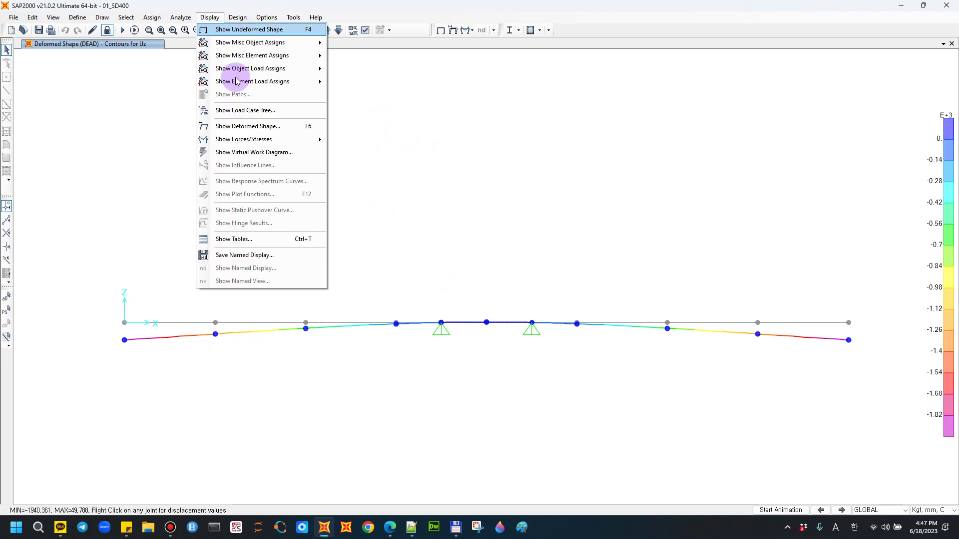
{"action": "mouse_move", "coordinate": [269, 139]}
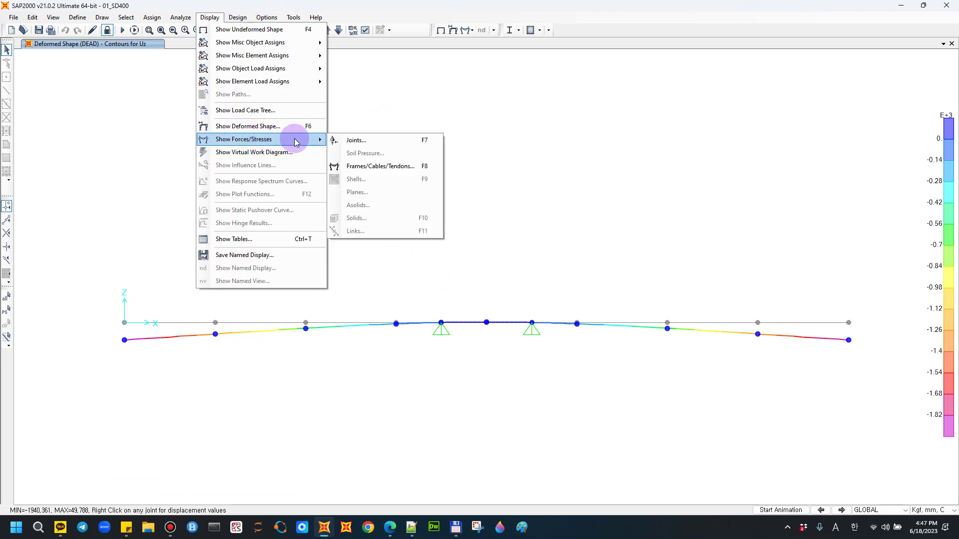
{"action": "left_click", "coordinate": [374, 142]}
{"action": "left_click_drag", "start_coordinate": [502, 159], "coordinate": [386, 142]}
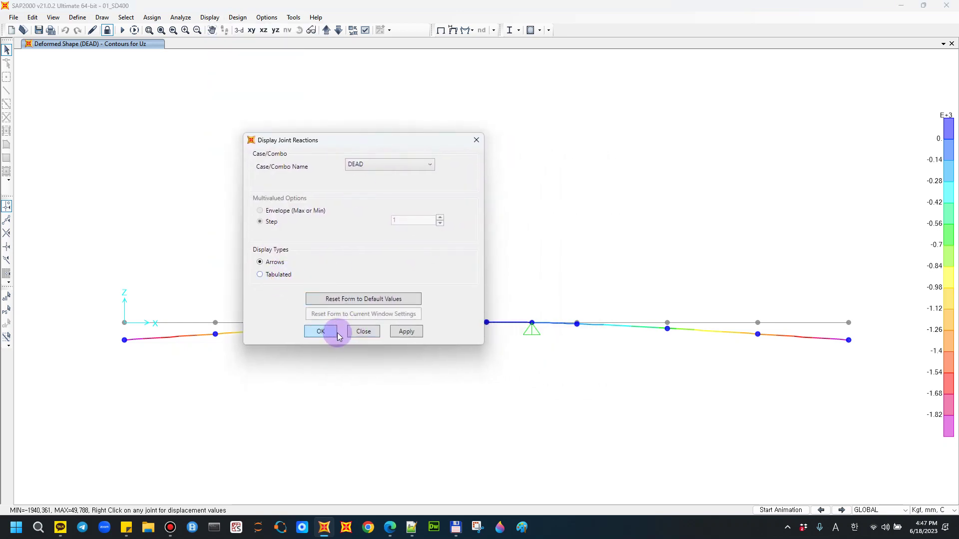
{"action": "left_click", "coordinate": [406, 332]}
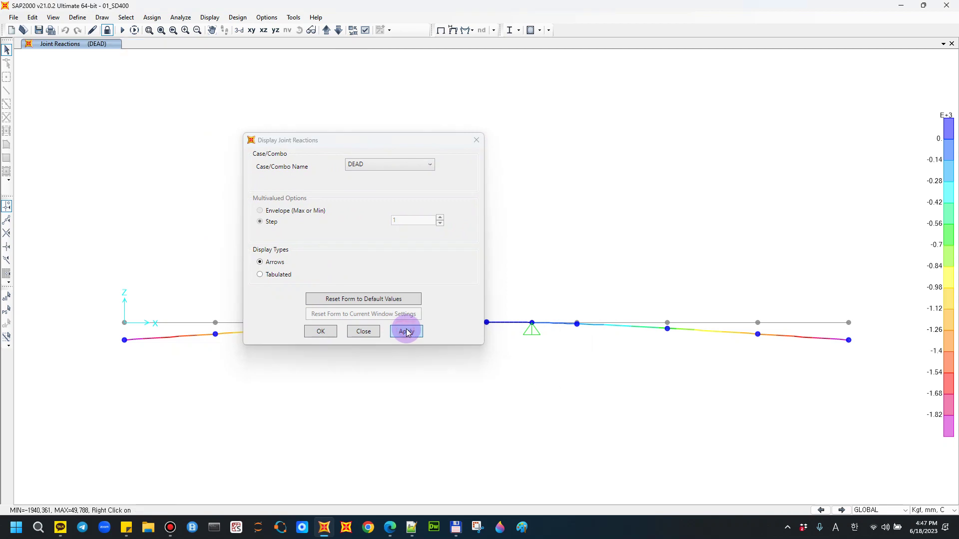
{"action": "left_click_drag", "start_coordinate": [398, 139], "coordinate": [231, 142]}
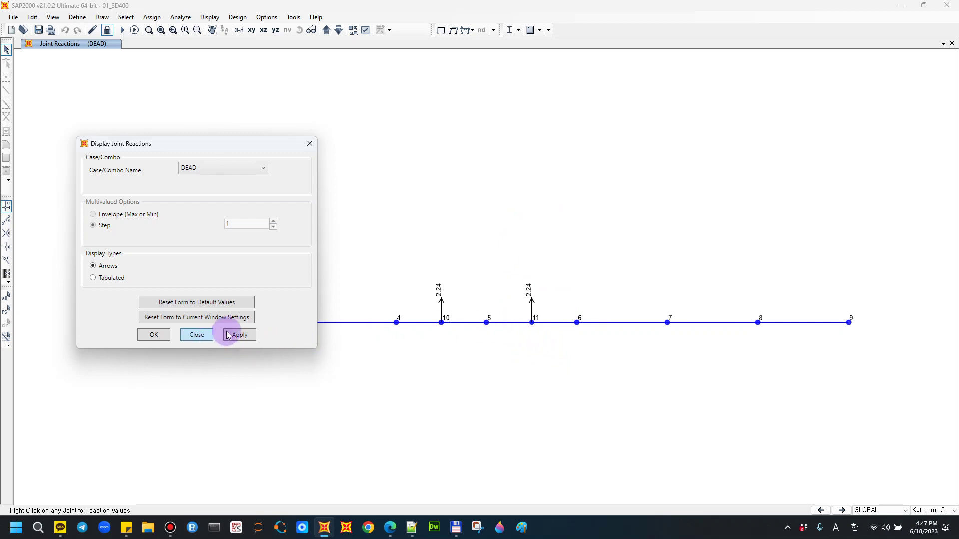
{"action": "left_click", "coordinate": [310, 144]}
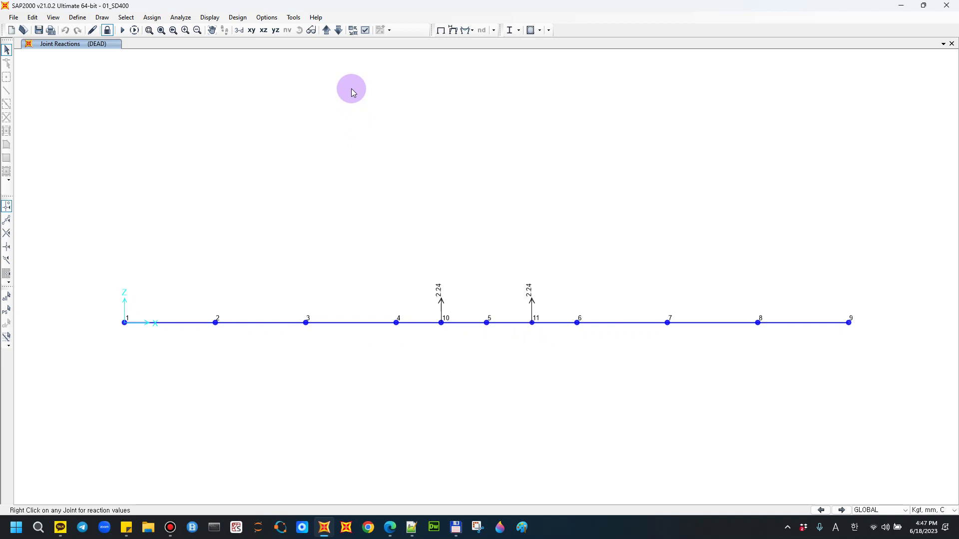
Display the frame Moment 3-3 force diagram for the DEAD case as a filled diagram with automatic scaling.
{"action": "left_click", "coordinate": [210, 18]}
{"action": "mouse_move", "coordinate": [308, 138]}
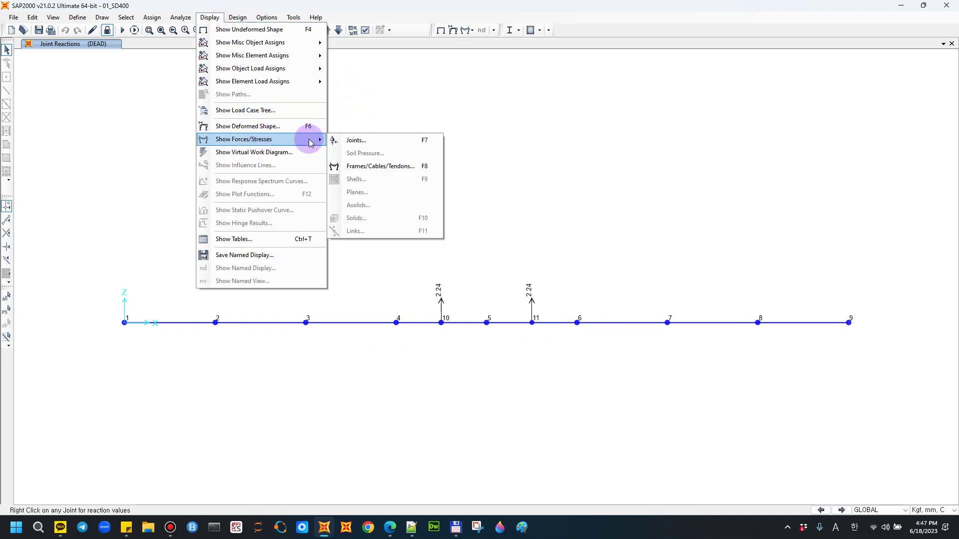
{"action": "left_click", "coordinate": [408, 166]}
{"action": "left_click_drag", "start_coordinate": [517, 105], "coordinate": [344, 108]}
{"action": "left_click", "coordinate": [294, 280]}
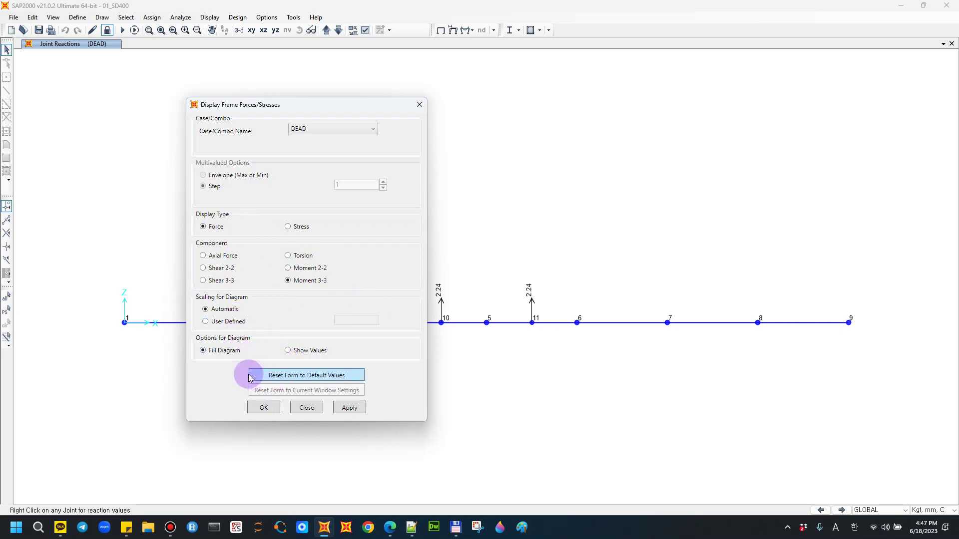
{"action": "left_click", "coordinate": [349, 408]}
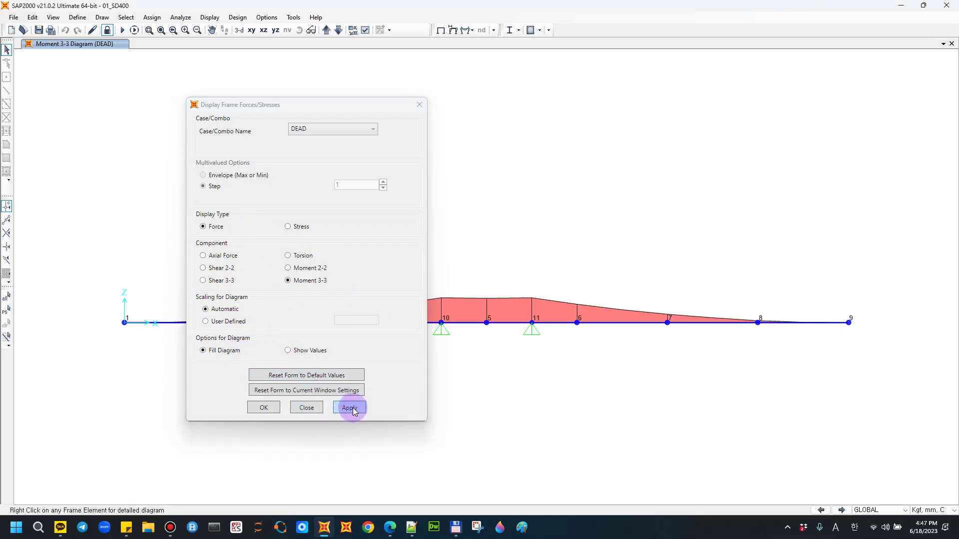
Show values on the Moment 3-3 diagram instead of the fill, and switch the displayed component to Shear 2-2.
{"action": "left_click_drag", "start_coordinate": [346, 109], "coordinate": [242, 93]}
{"action": "left_click", "coordinate": [209, 346]}
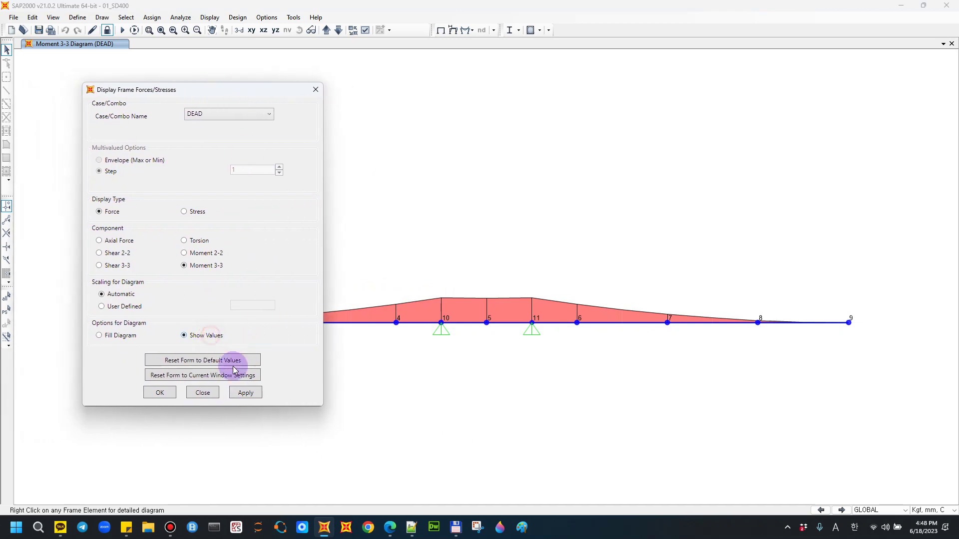
{"action": "left_click", "coordinate": [245, 392]}
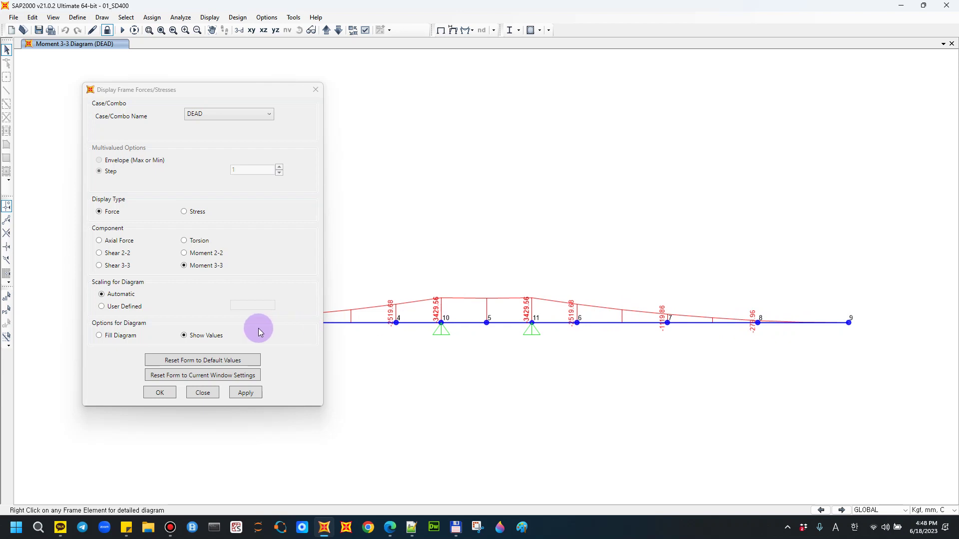
{"action": "left_click", "coordinate": [118, 253]}
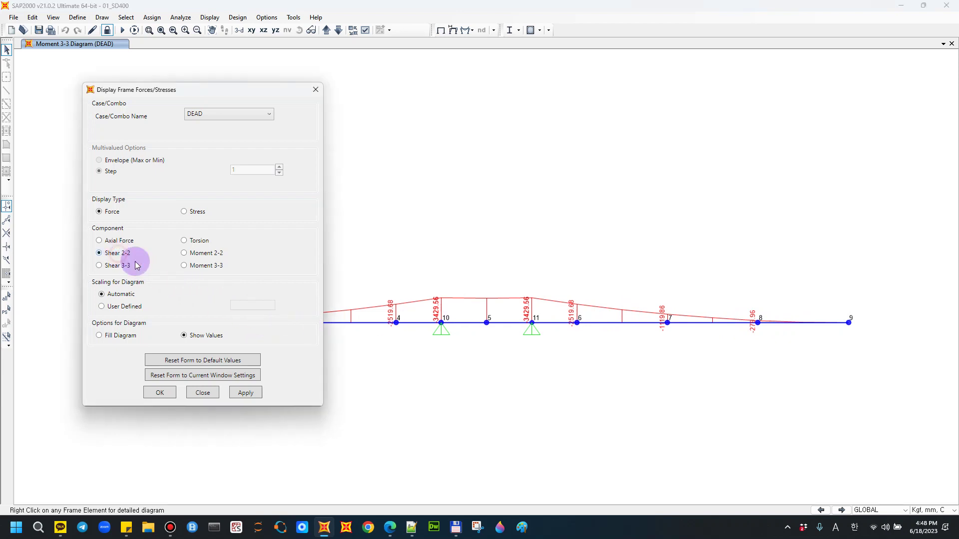
{"action": "left_click", "coordinate": [242, 393]}
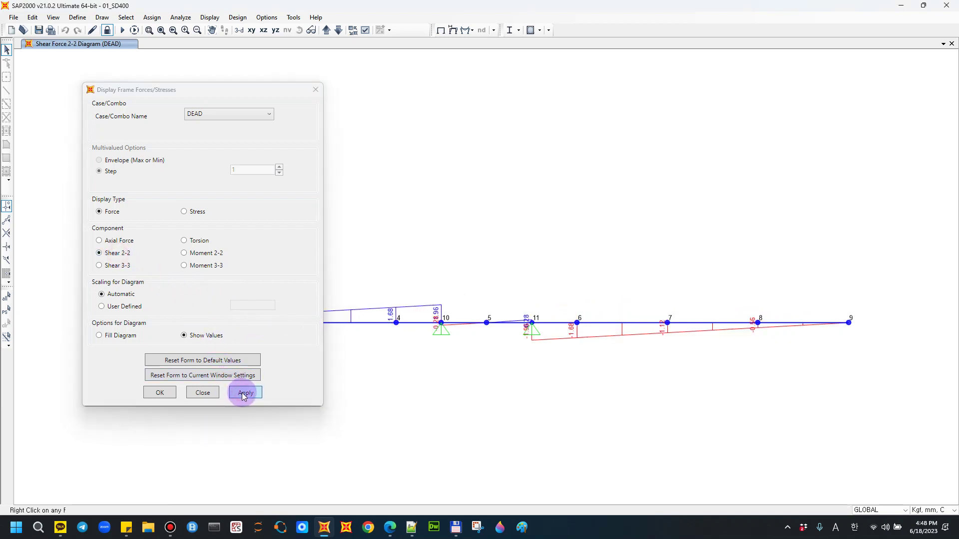